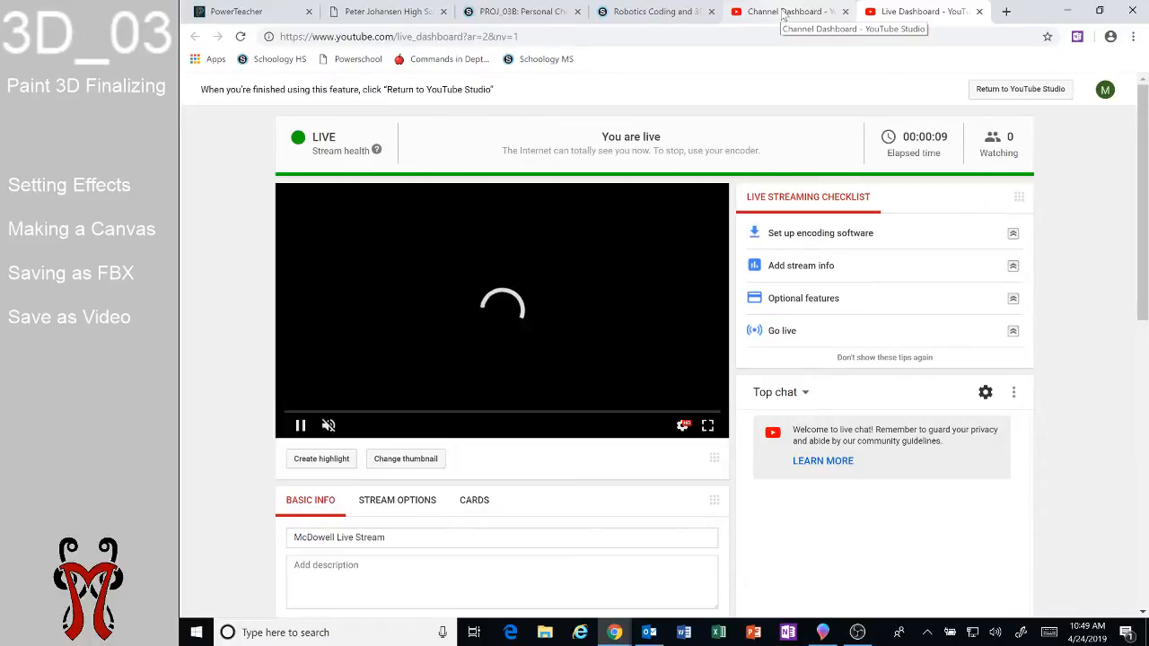
# Switch to Paint 3D and slightly rotate the emoji model.
pyautogui.click(822, 632)
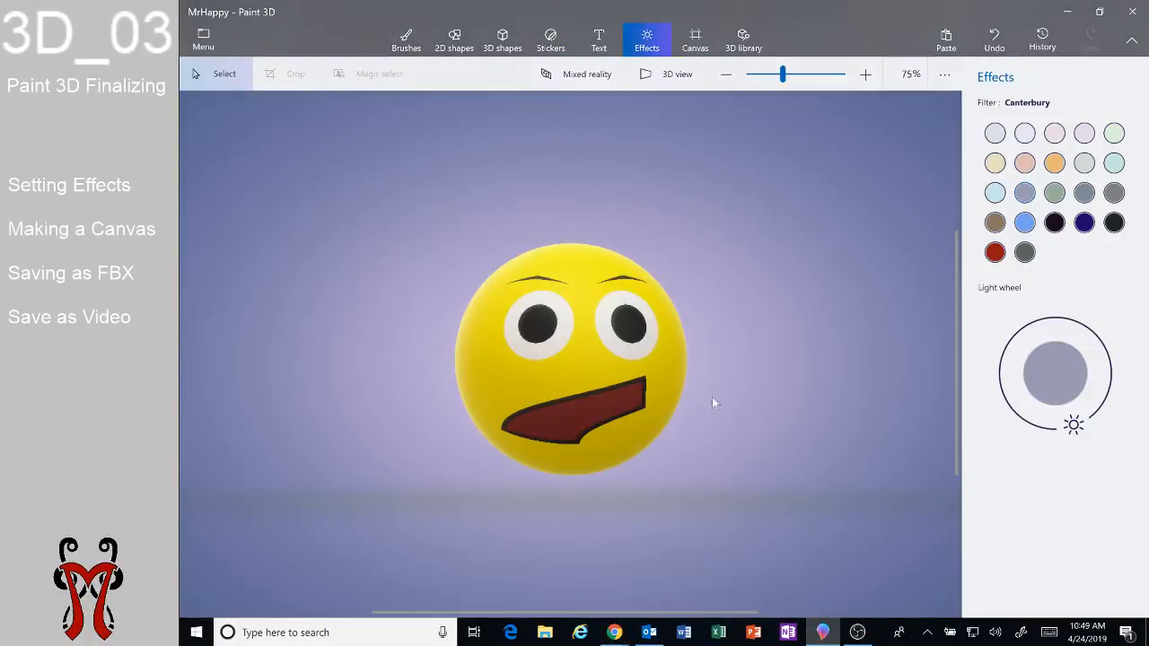
pyautogui.click(592, 363)
pyautogui.moveTo(571, 517)
pyautogui.mouseDown()
pyautogui.moveTo(821, 515)
pyautogui.moveTo(537, 512)
pyautogui.moveTo(559, 510)
pyautogui.moveTo(564, 496)
pyautogui.mouseUp()
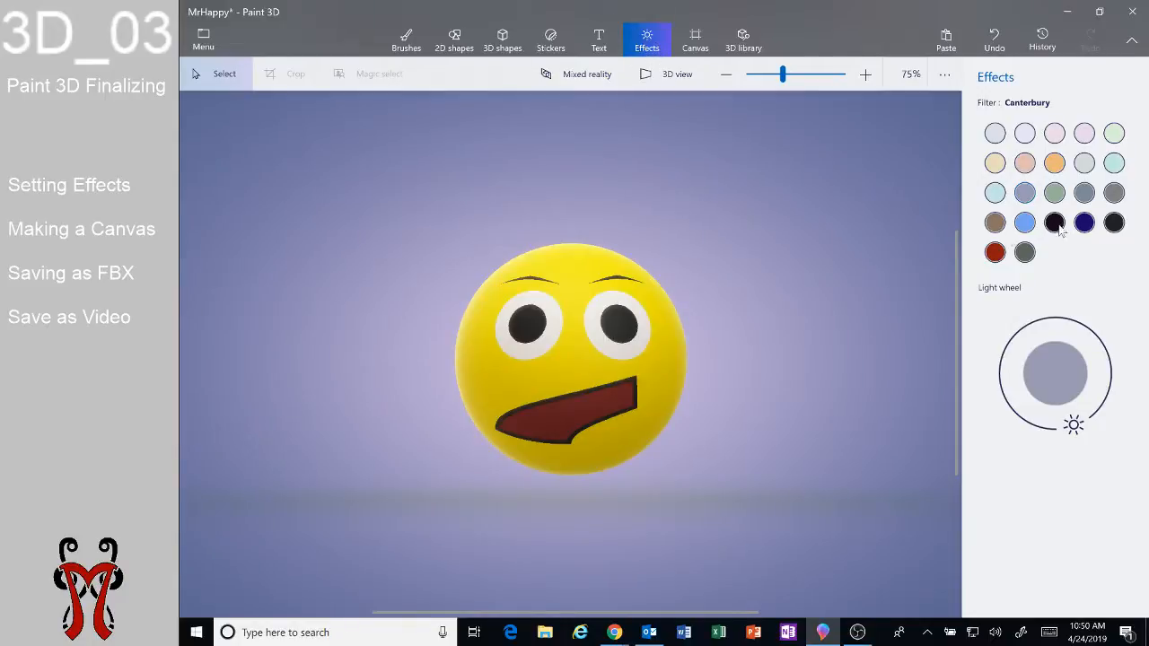
# Cycle through the effect filters one by one and apply the Honey filter to the scene.
pyautogui.click(996, 134)
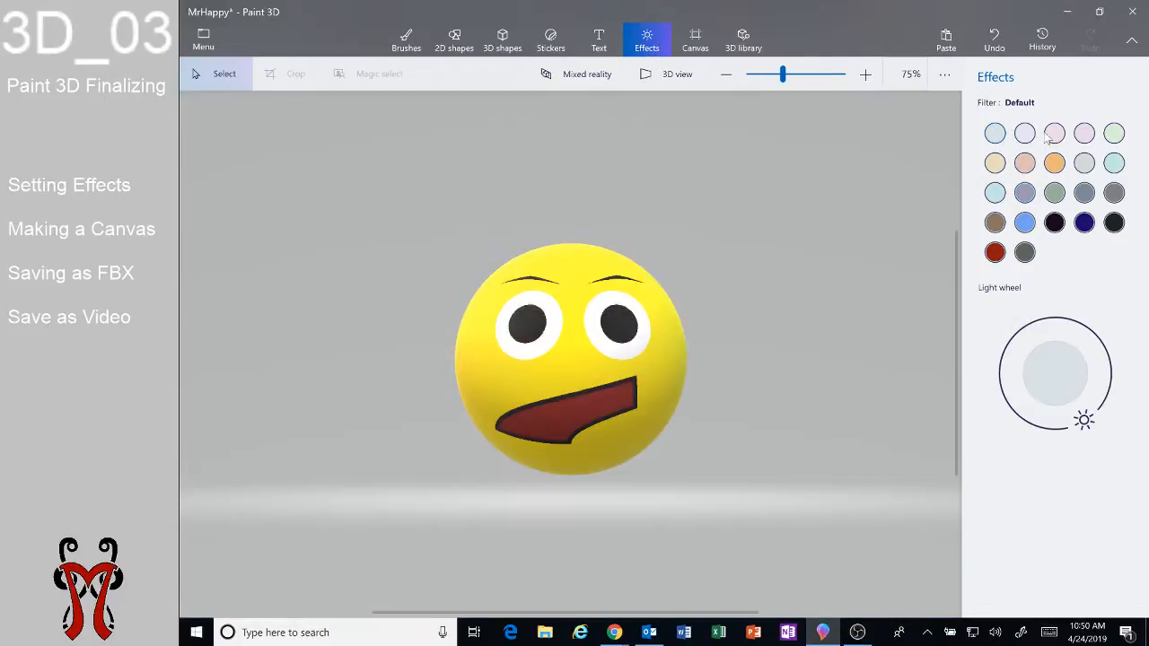
pyautogui.click(1026, 135)
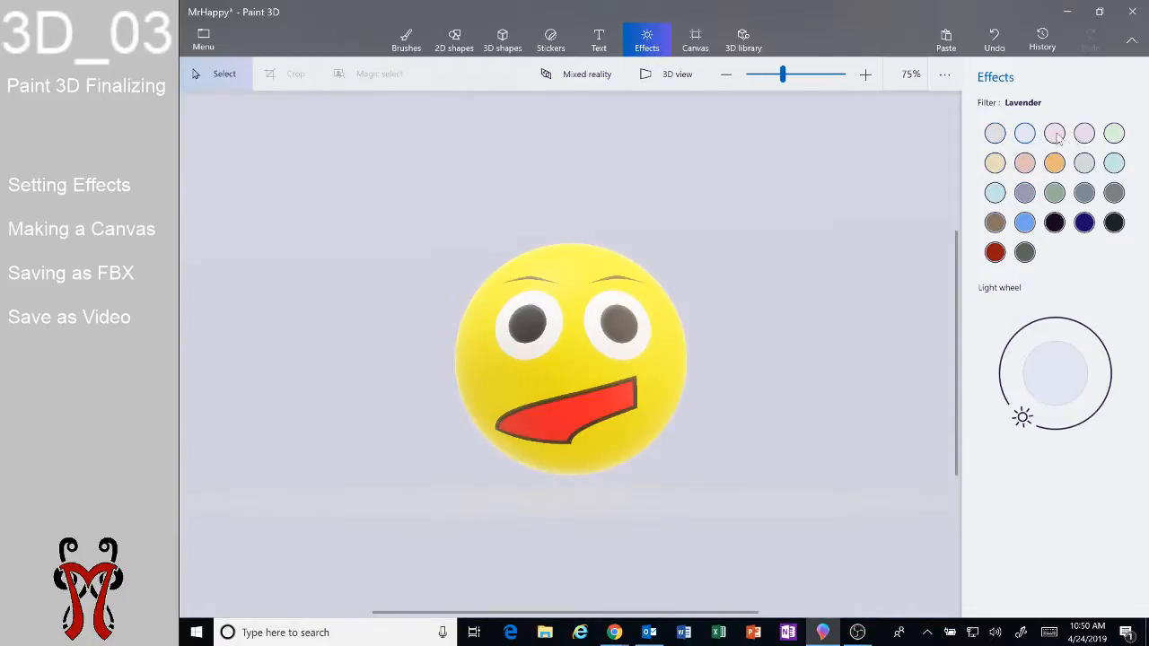
pyautogui.click(1056, 135)
pyautogui.click(1085, 135)
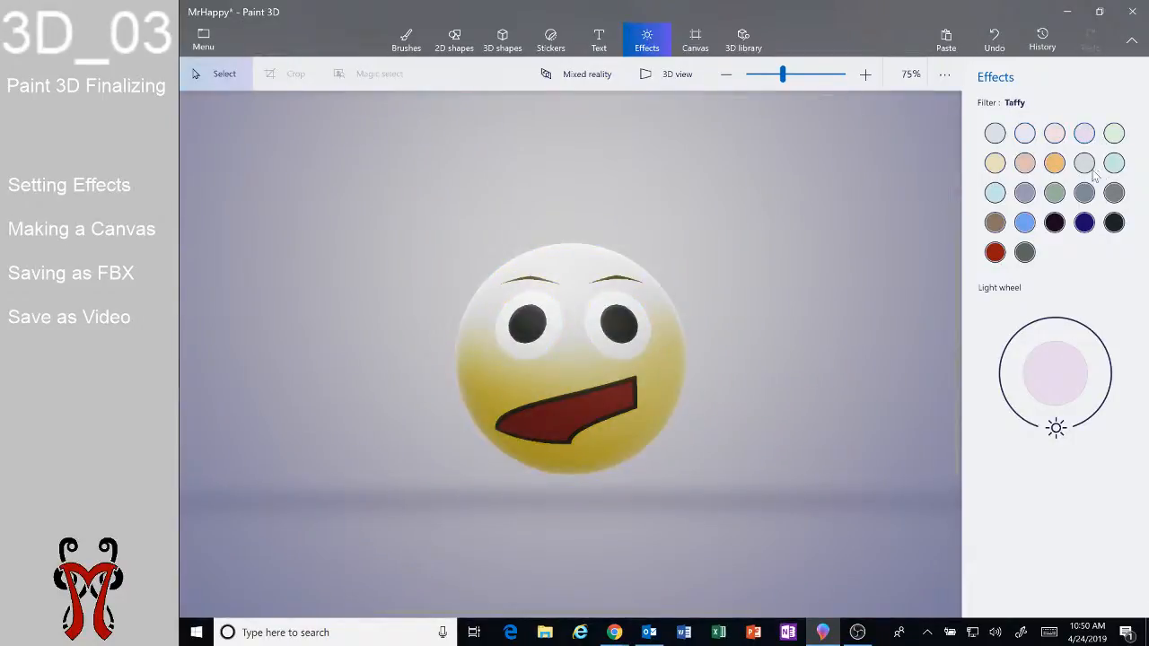
pyautogui.click(1086, 171)
pyautogui.click(1085, 195)
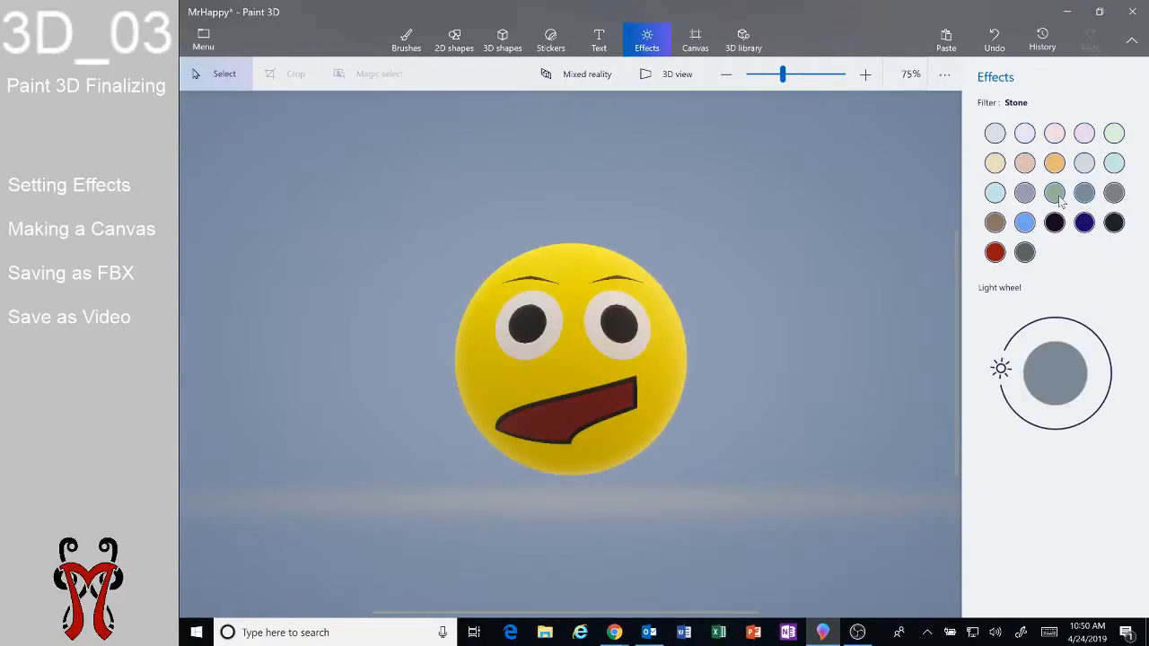
pyautogui.click(1057, 196)
pyautogui.click(1023, 192)
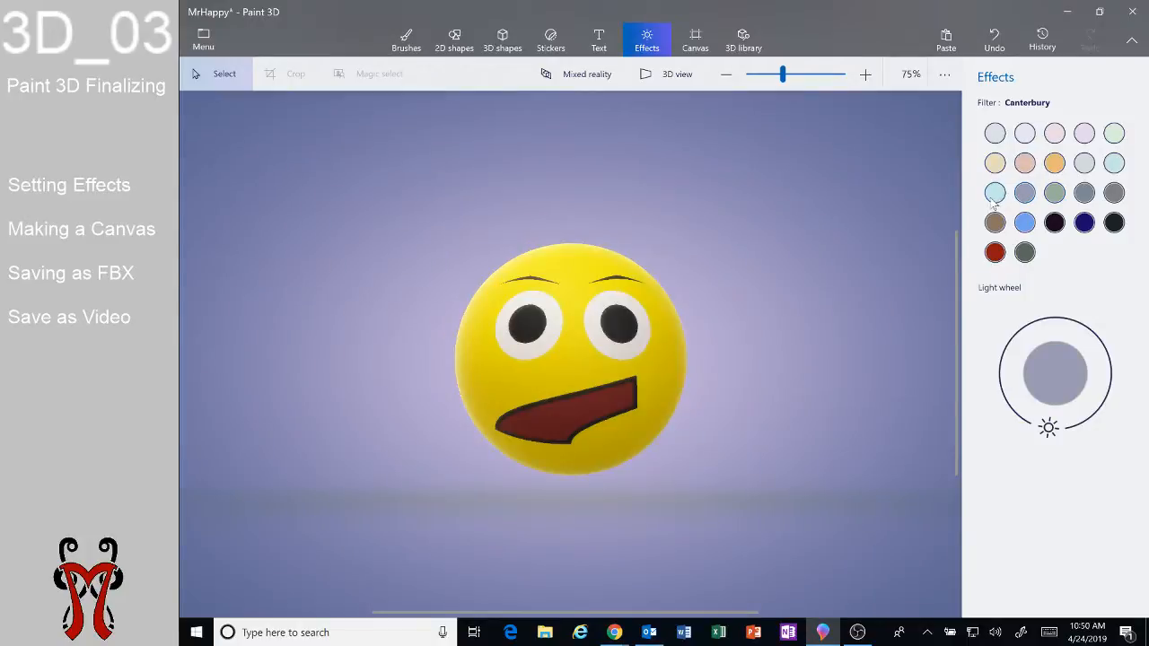
pyautogui.click(994, 196)
pyautogui.click(995, 225)
pyautogui.click(1025, 224)
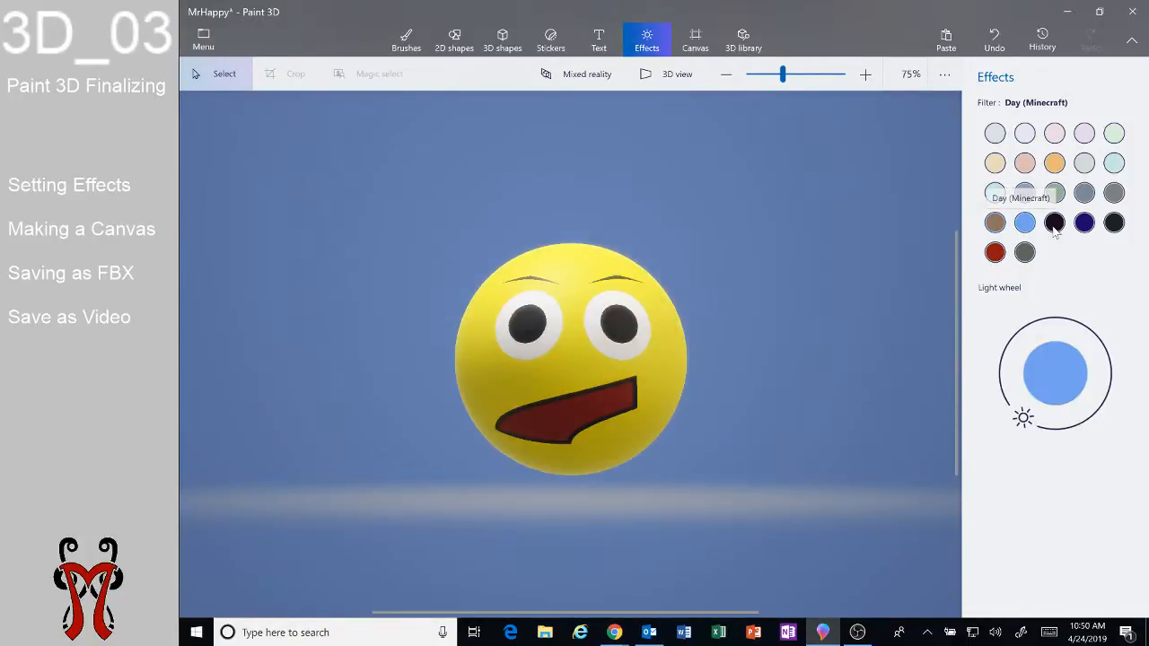
pyautogui.click(1056, 225)
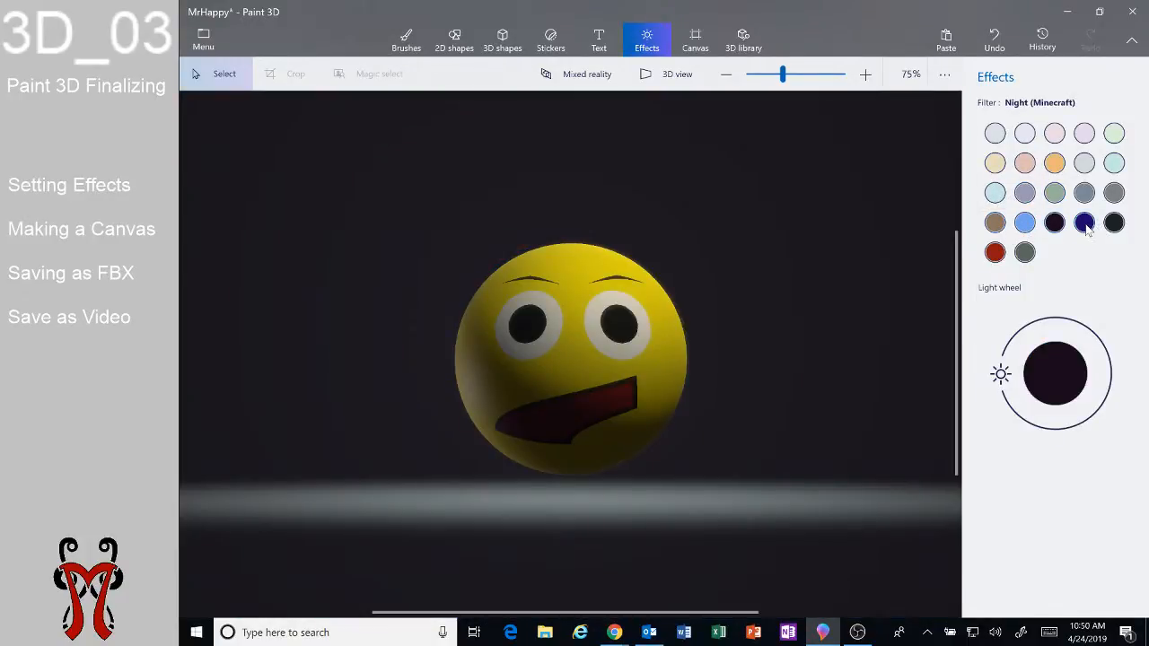
pyautogui.click(1085, 226)
pyautogui.click(1114, 223)
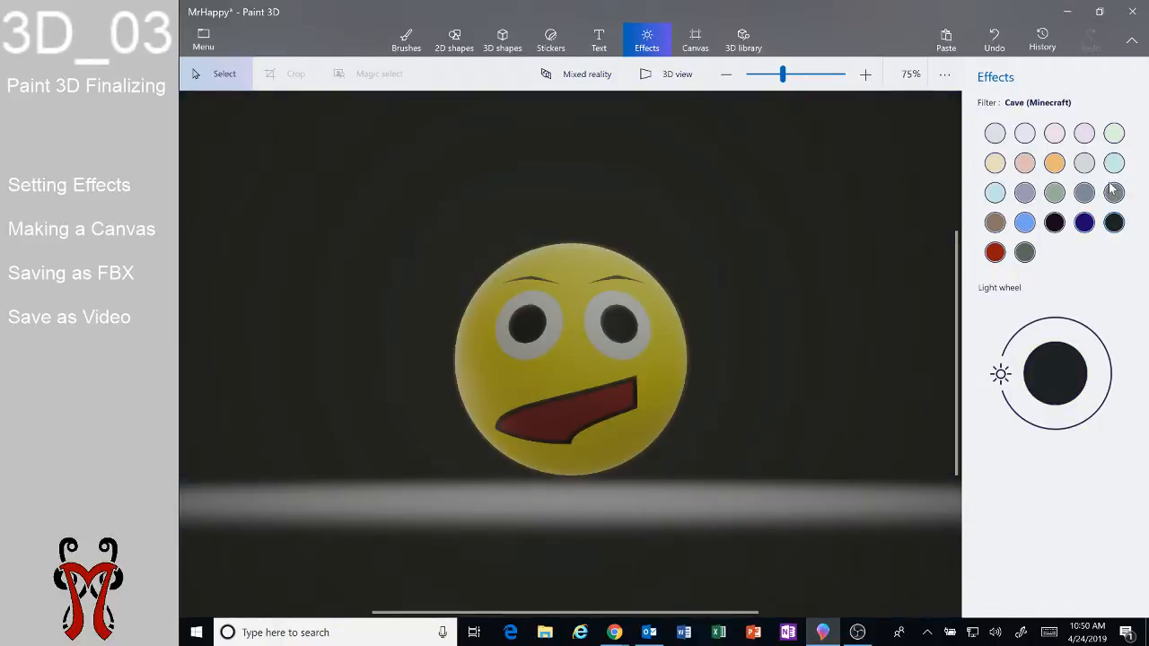
pyautogui.click(1113, 194)
pyautogui.click(1114, 170)
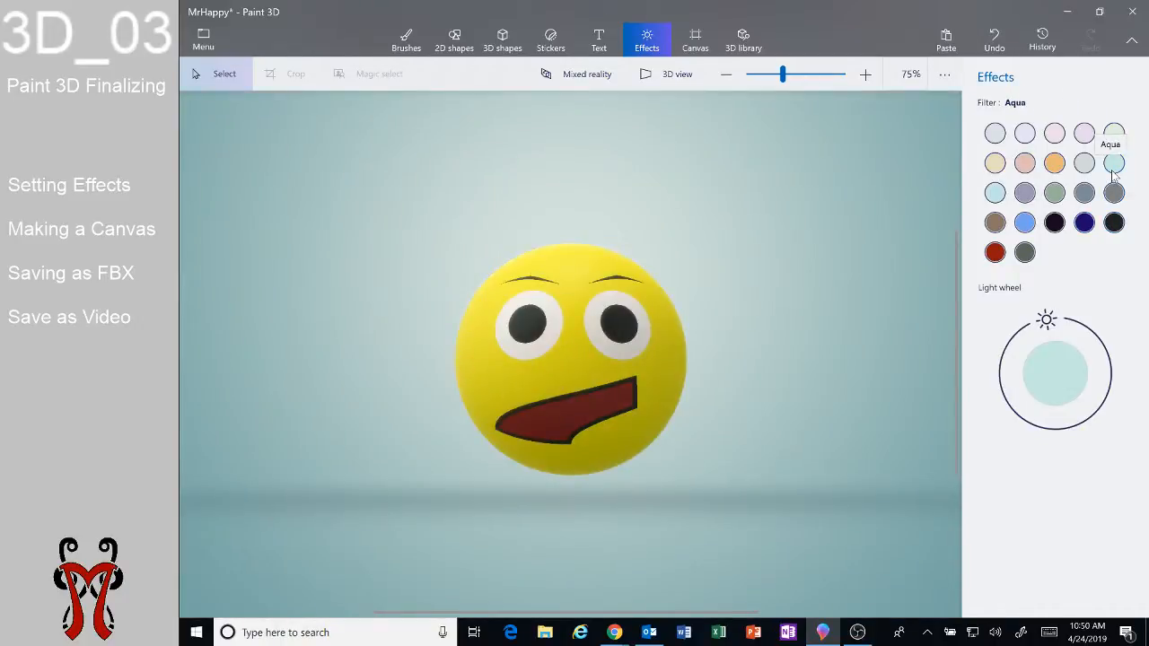
pyautogui.click(1061, 163)
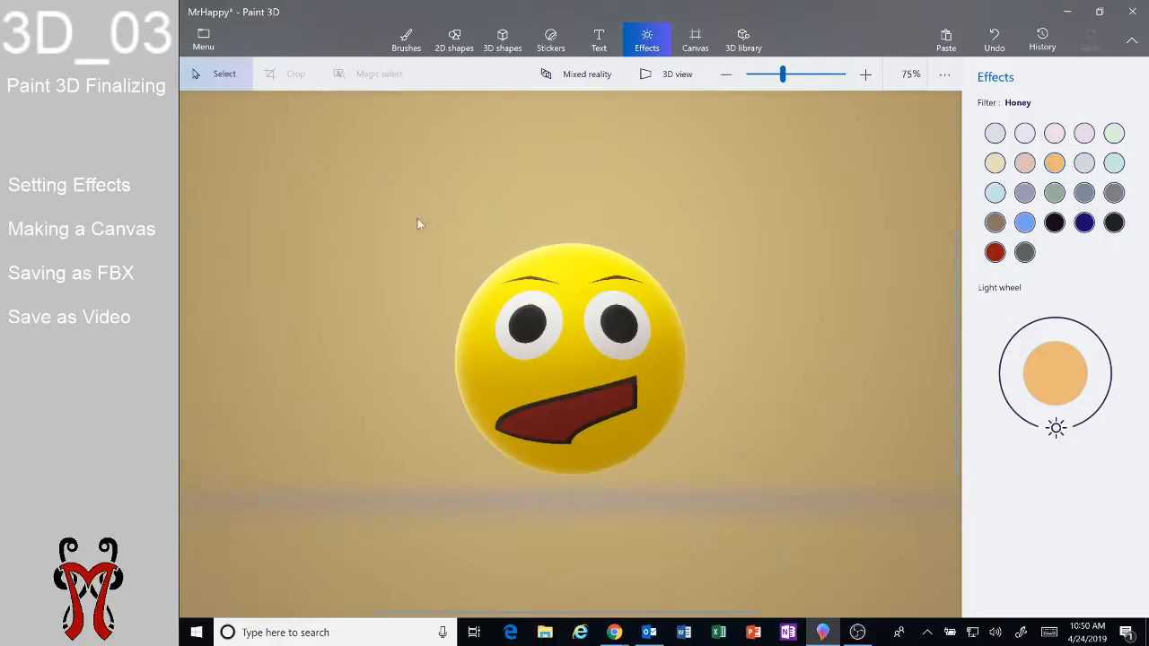
# Show the canvas and enlarge it to about 1901 × 1640 px around the emoji.
pyautogui.click(702, 50)
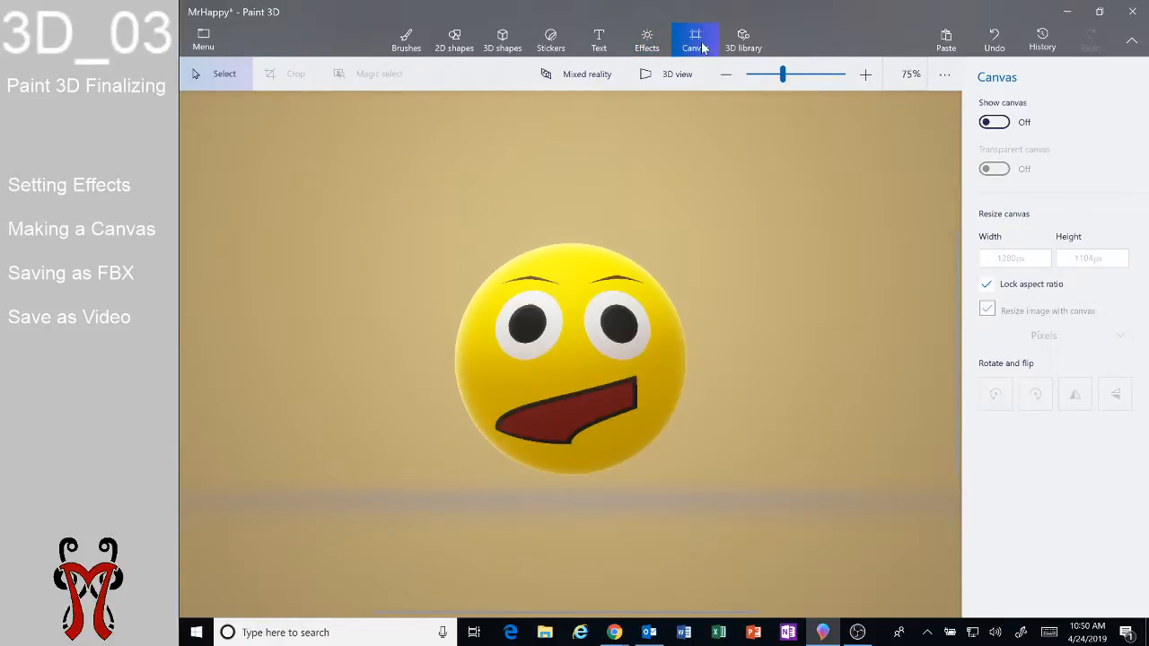
pyautogui.click(994, 123)
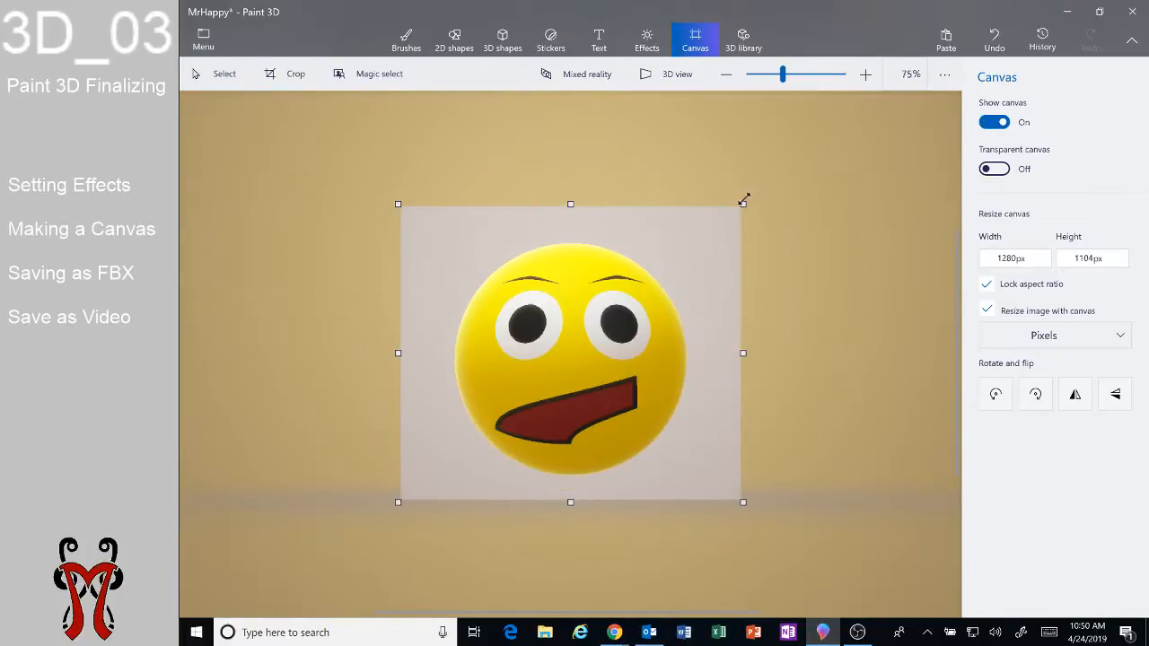
pyautogui.moveTo(743, 204); pyautogui.dragTo(825, 133)
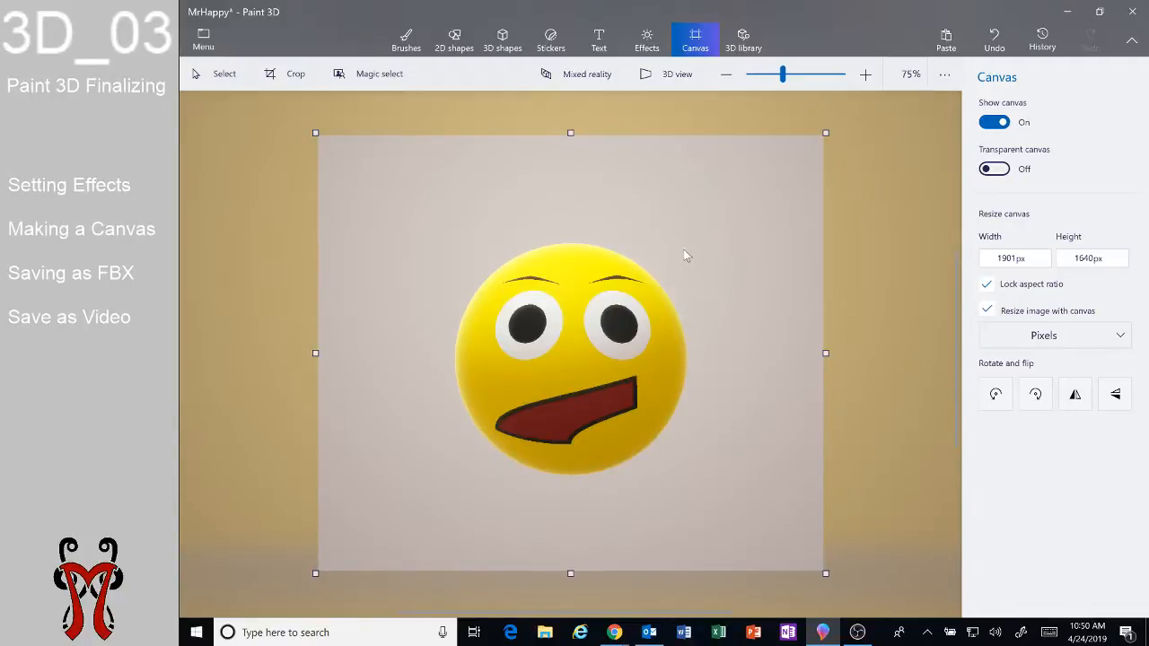
# Write "Hi" in red with the Crayon brush on the canvas above the emoji.
pyautogui.click(406, 40)
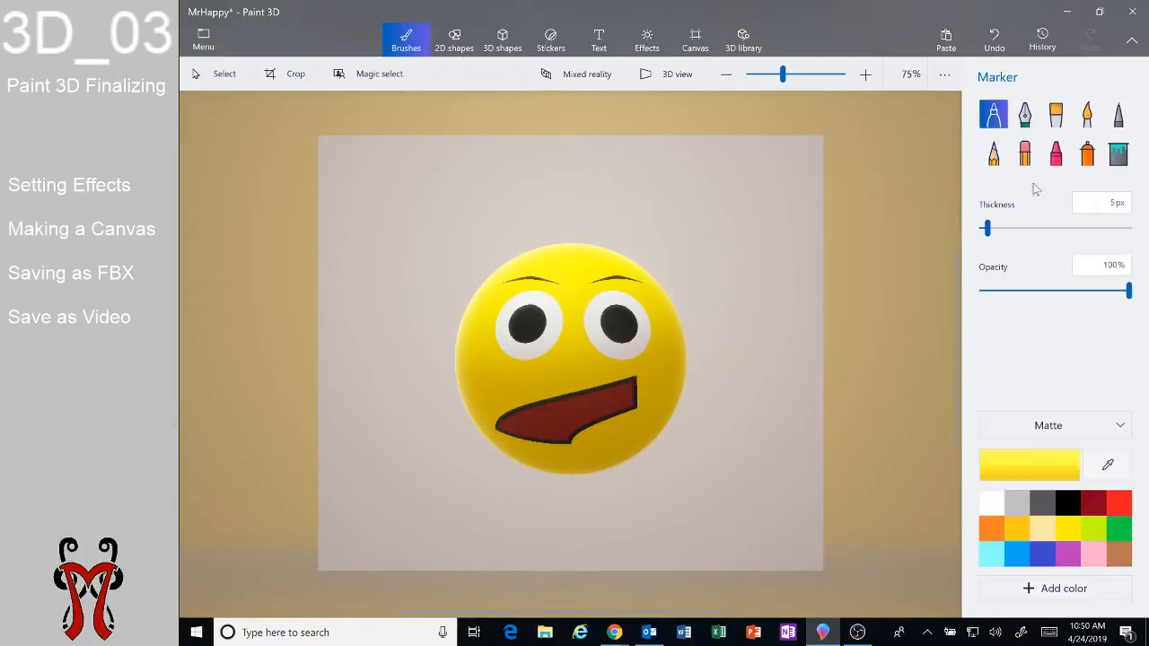
pyautogui.click(1056, 154)
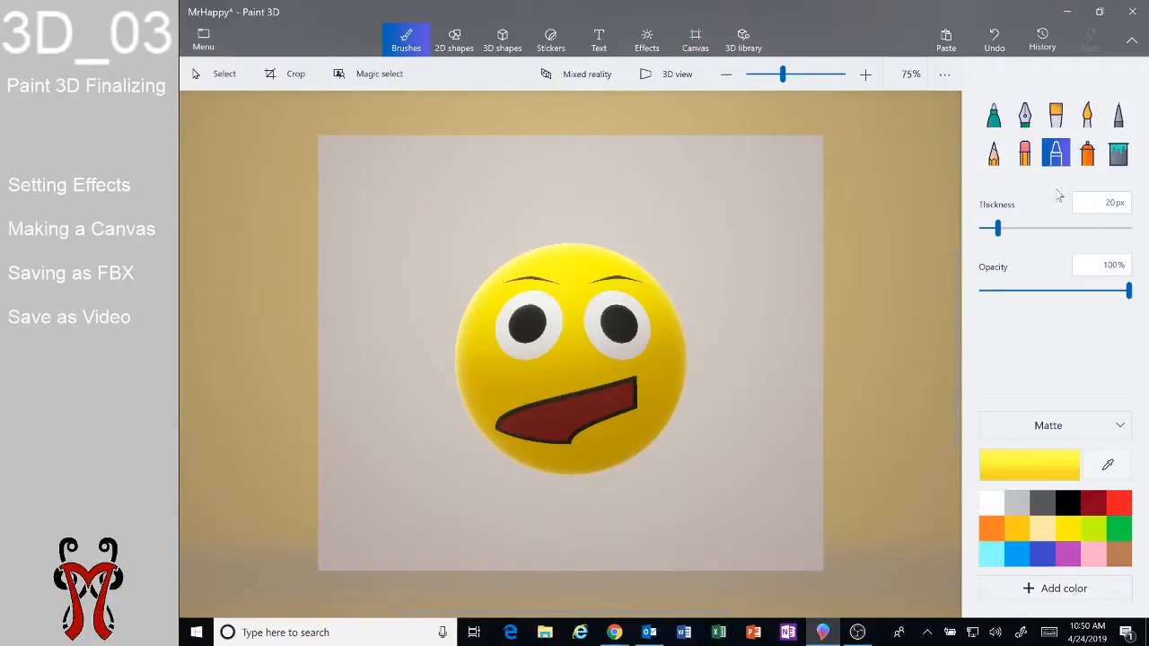
pyautogui.click(1111, 505)
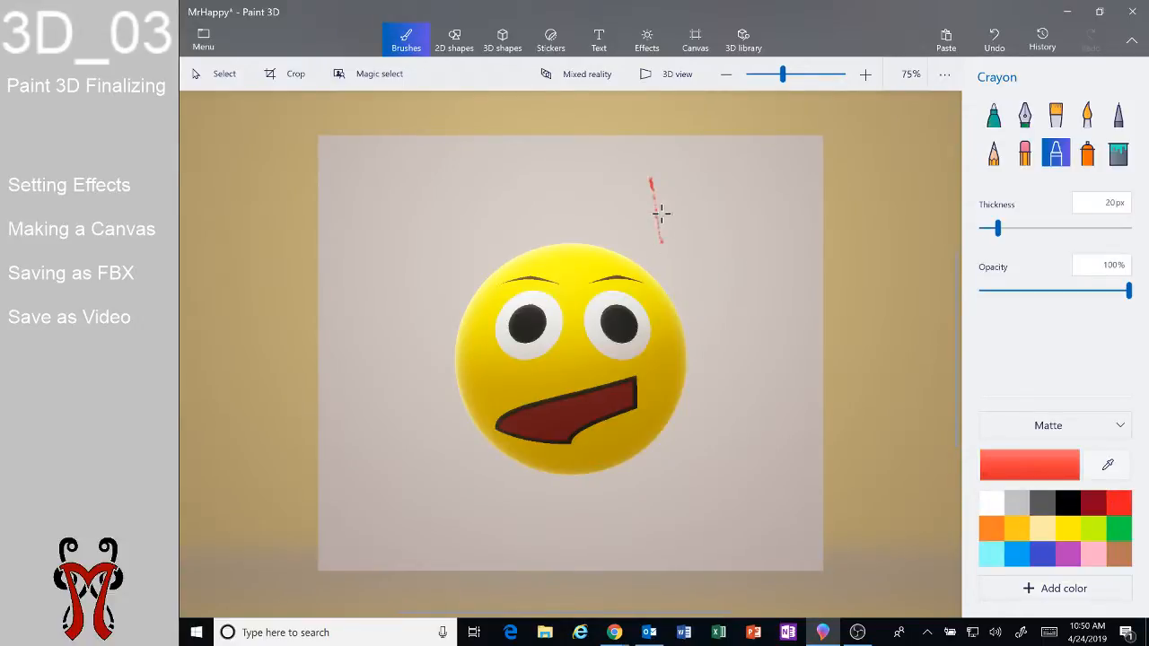
pyautogui.moveTo(657, 211)
pyautogui.mouseDown()
pyautogui.moveTo(696, 206)
pyautogui.moveTo(689, 196)
pyautogui.moveTo(705, 240)
pyautogui.mouseUp()
pyautogui.click(715, 184)
pyautogui.moveTo(719, 182); pyautogui.dragTo(718, 186)
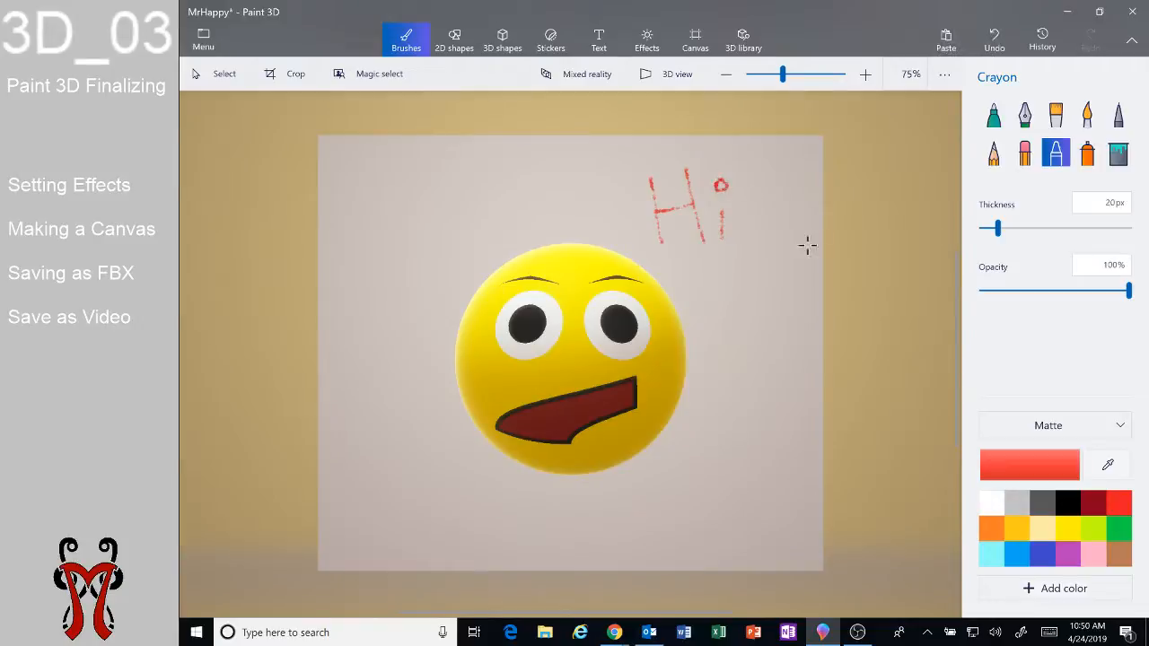
# Turn off the canvas display.
pyautogui.click(694, 40)
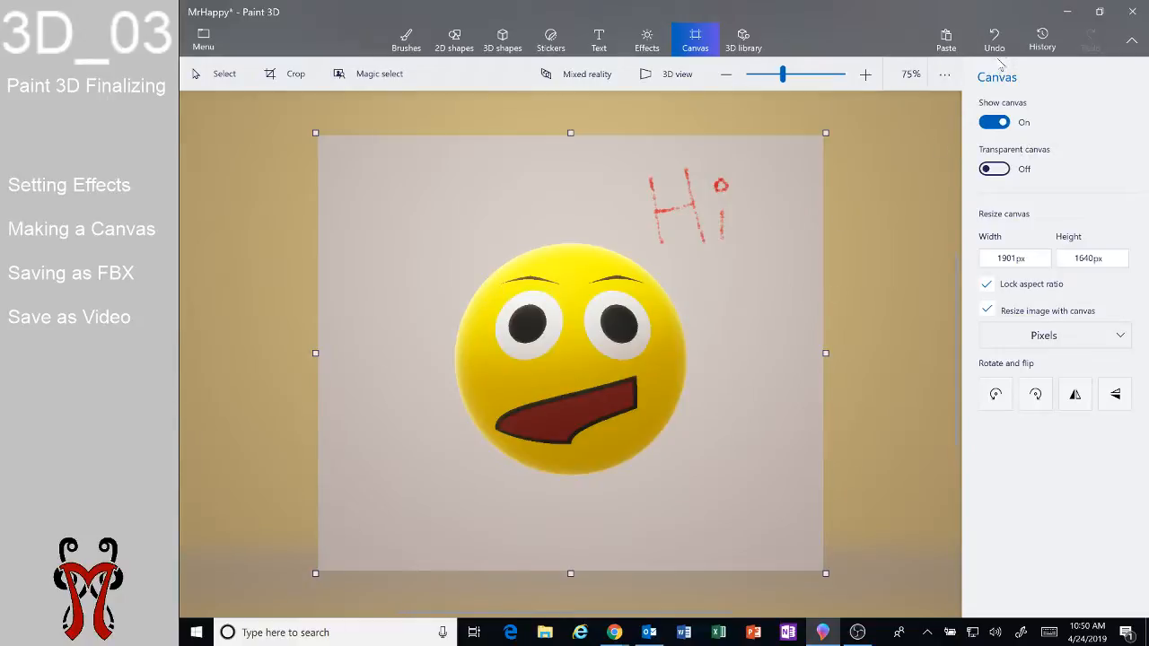
pyautogui.click(994, 122)
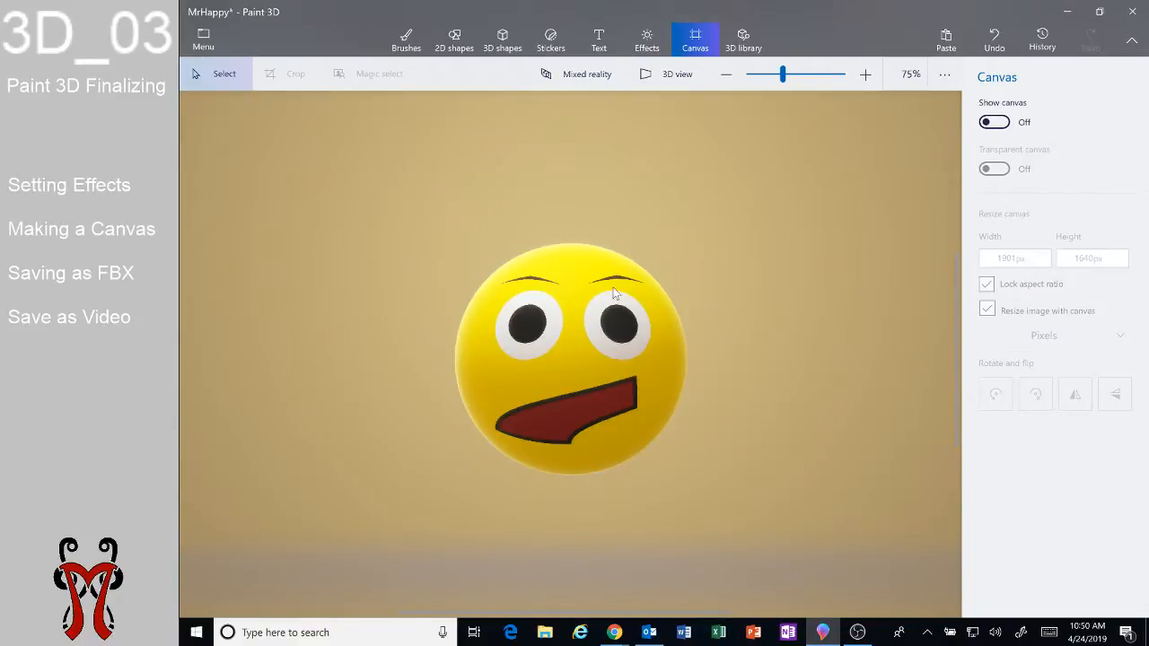
# Save the scene as a Paint 3D project named MrHappy.
pyautogui.click(204, 45)
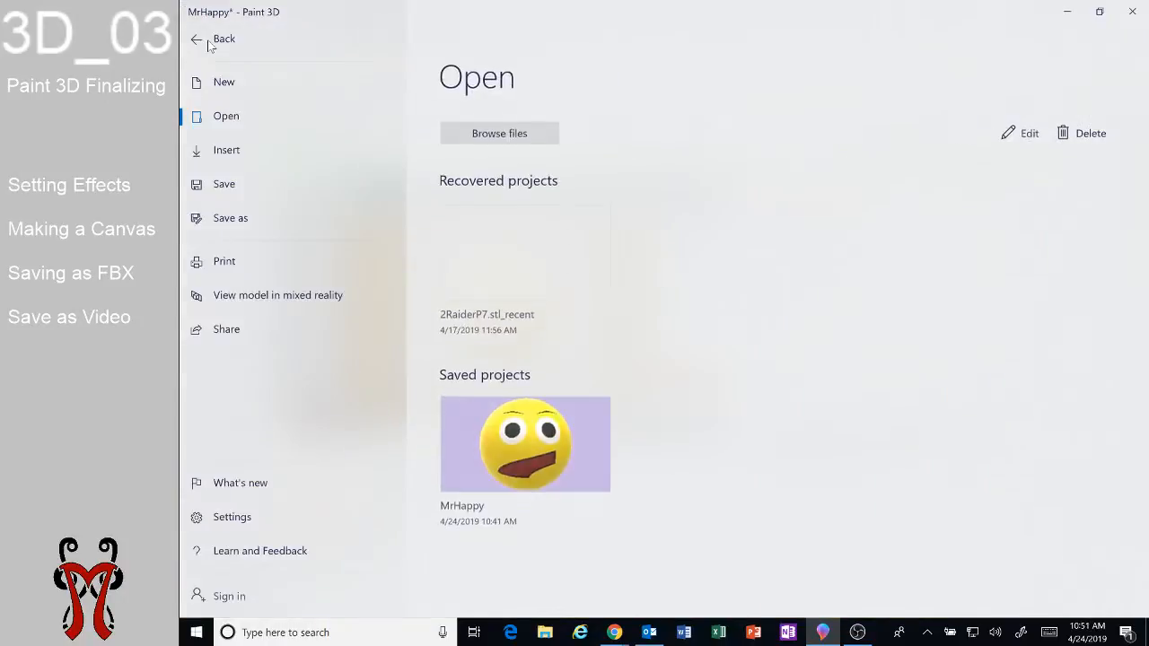
pyautogui.click(257, 217)
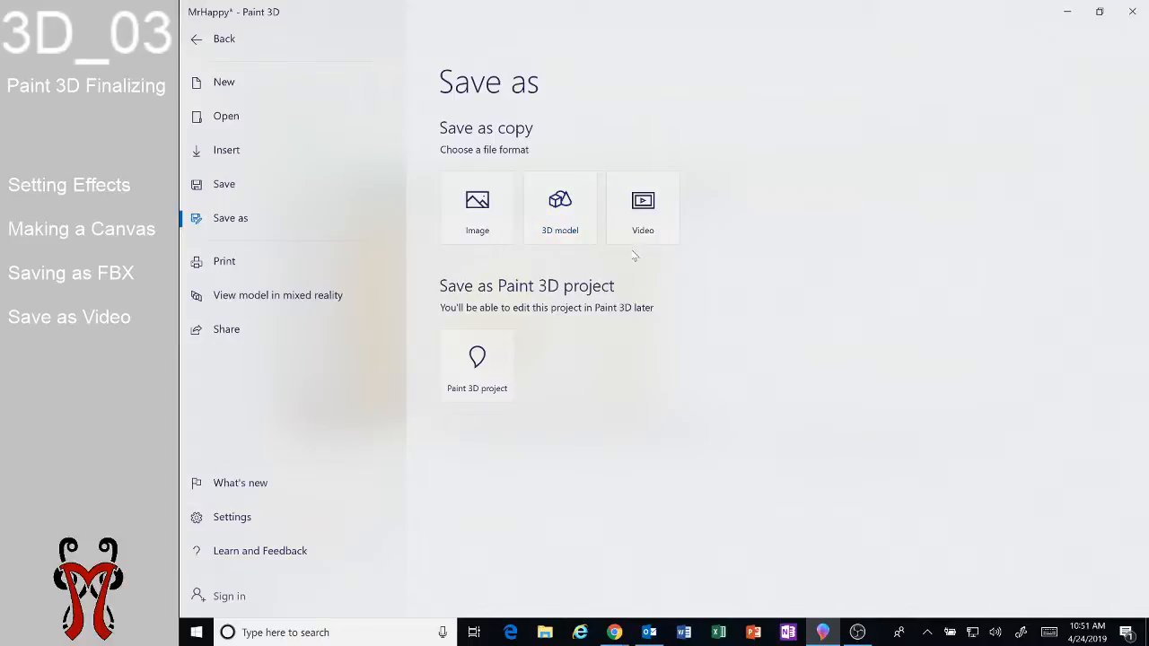
pyautogui.click(494, 379)
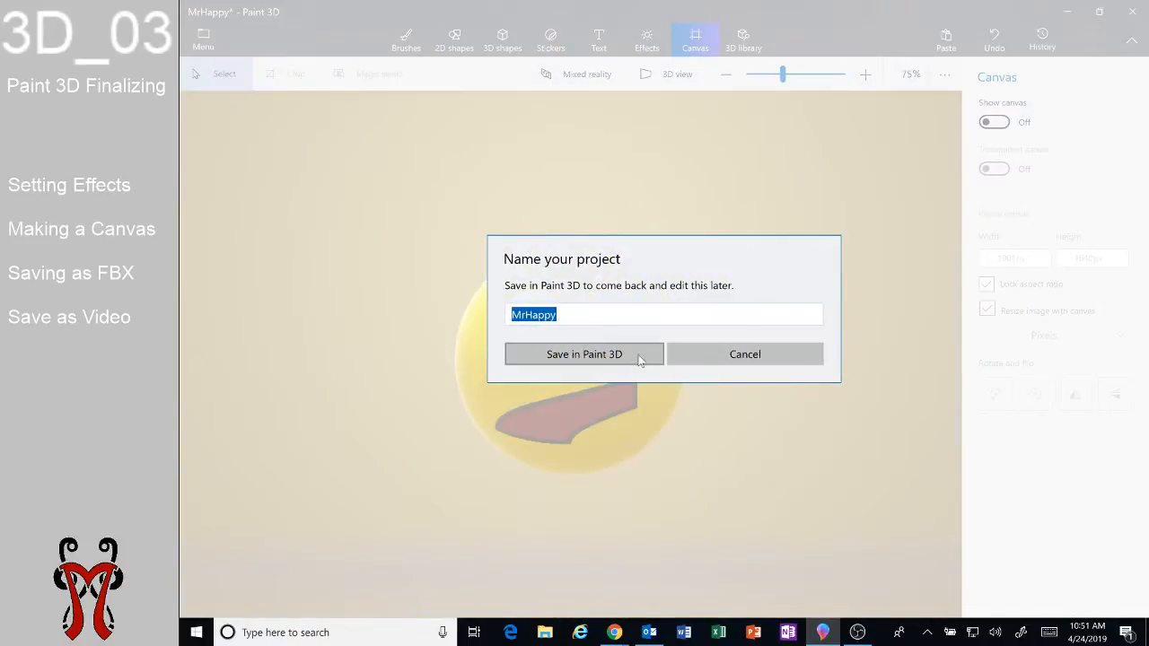
pyautogui.click(628, 357)
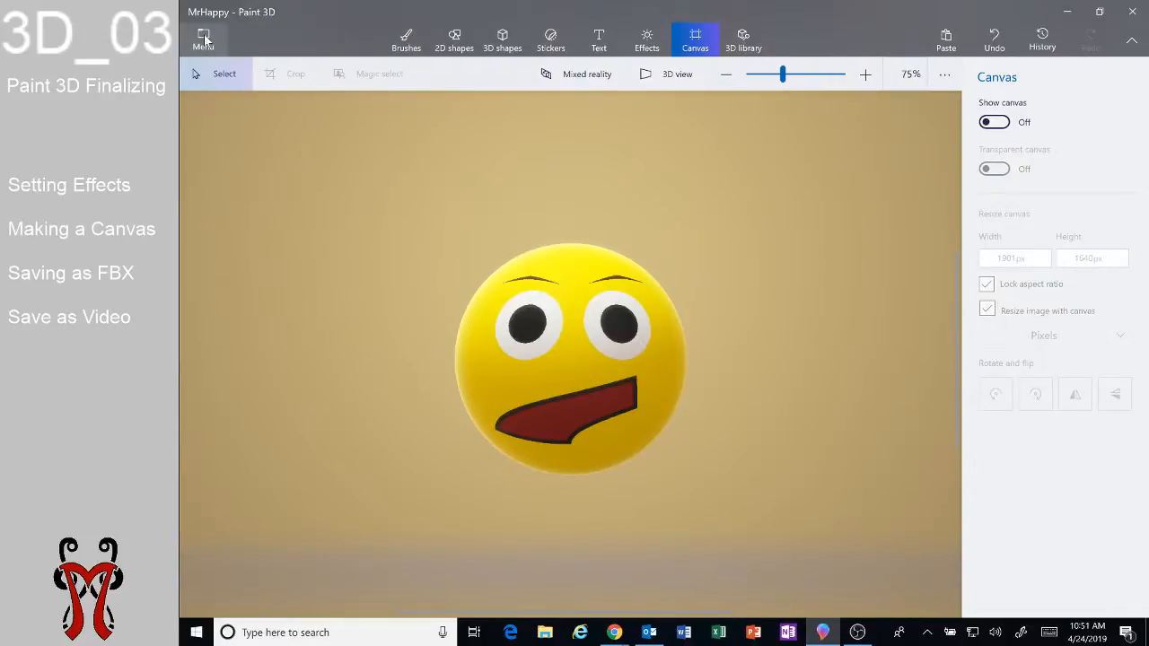
# Start saving a copy of the scene as a video.
pyautogui.click(205, 40)
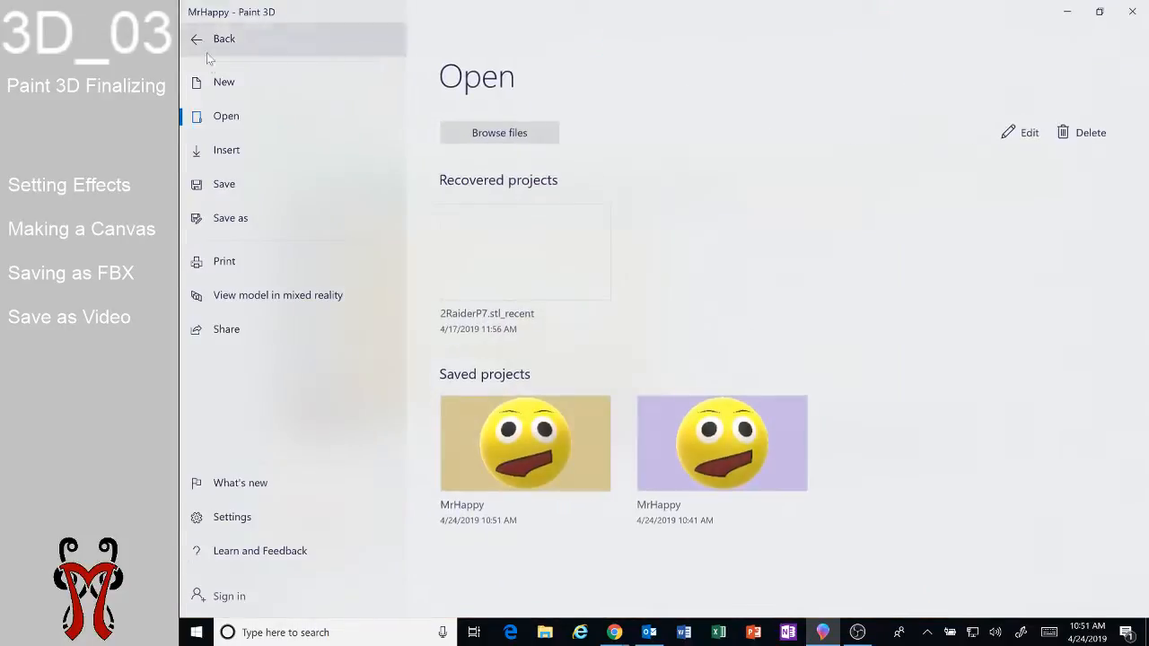
pyautogui.click(256, 222)
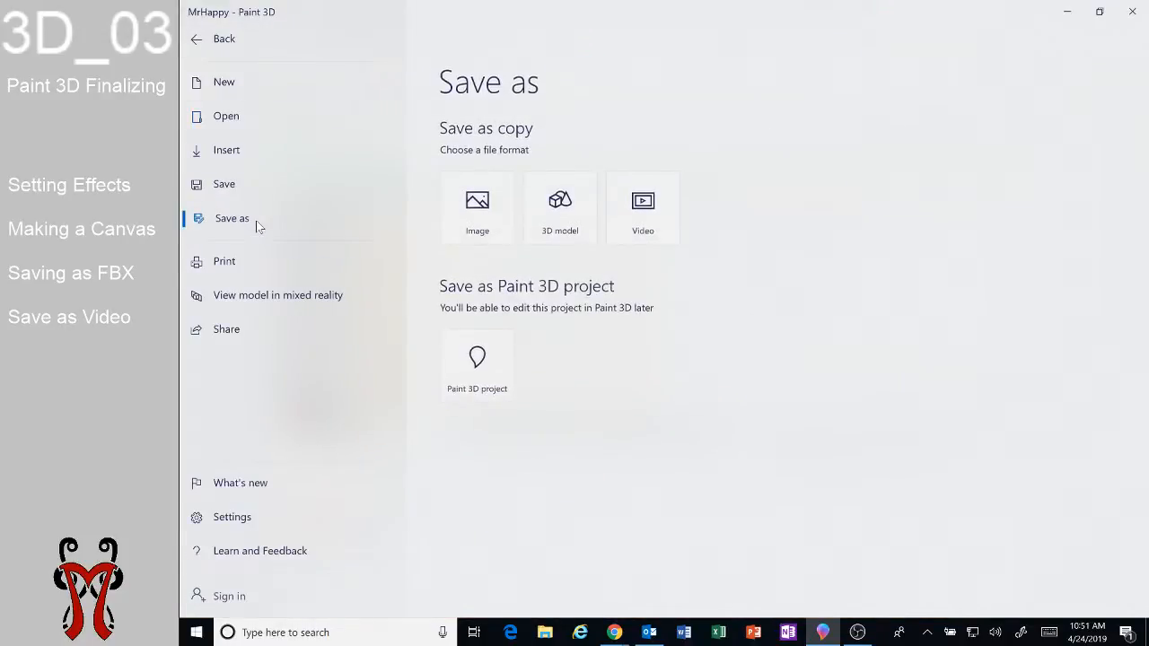
pyautogui.click(652, 240)
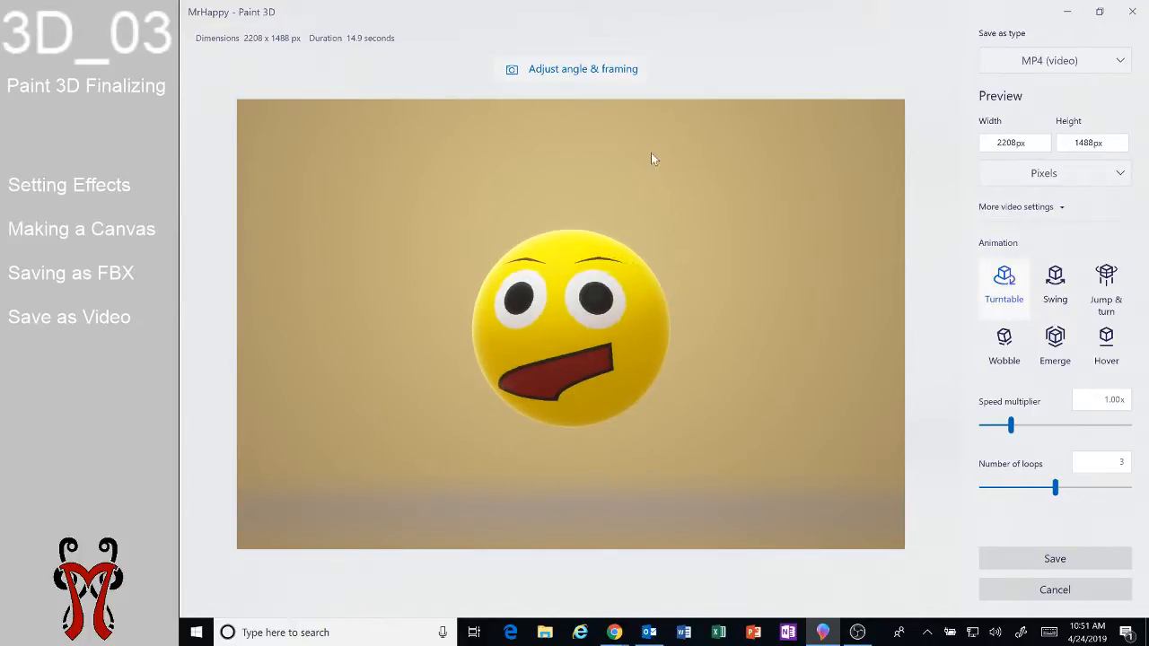
# Adjust the video's angle by orbiting the emoji and set the framing to 16:9.
pyautogui.click(578, 75)
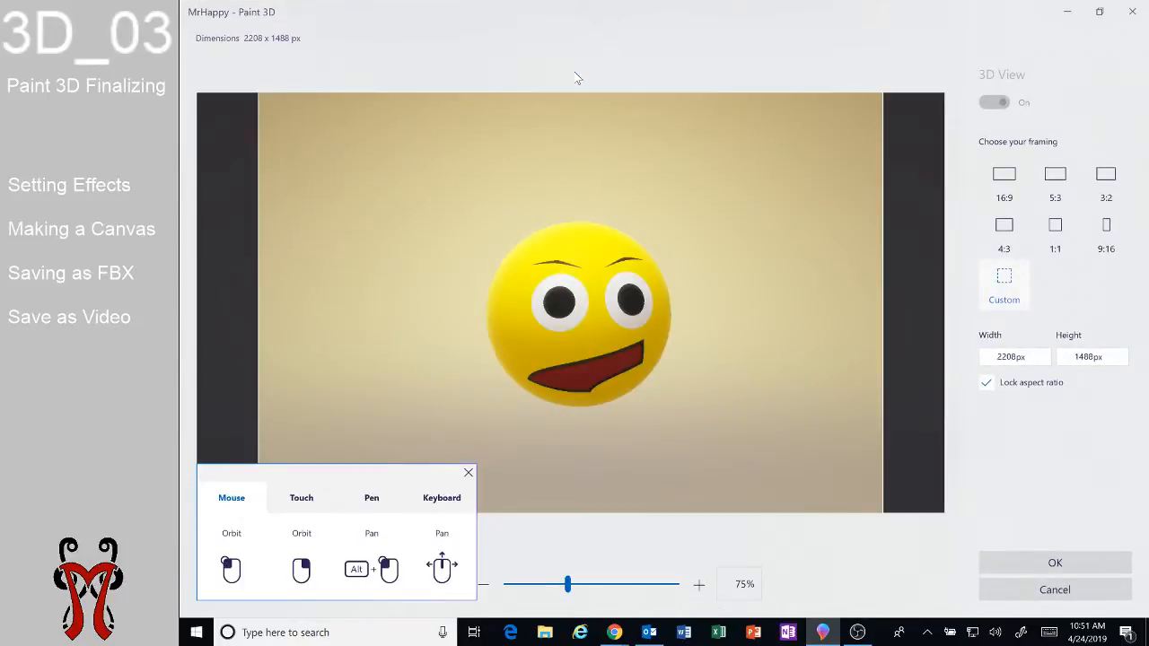
pyautogui.scroll(3, 599, 316)
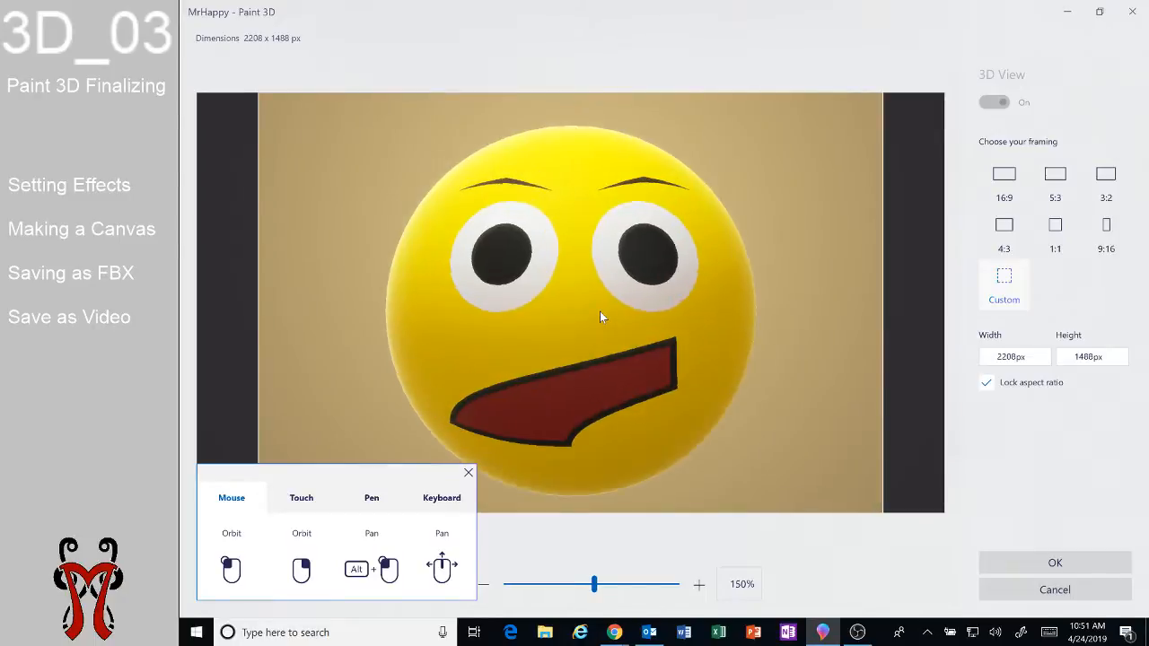
pyautogui.scroll(-2, 600, 314)
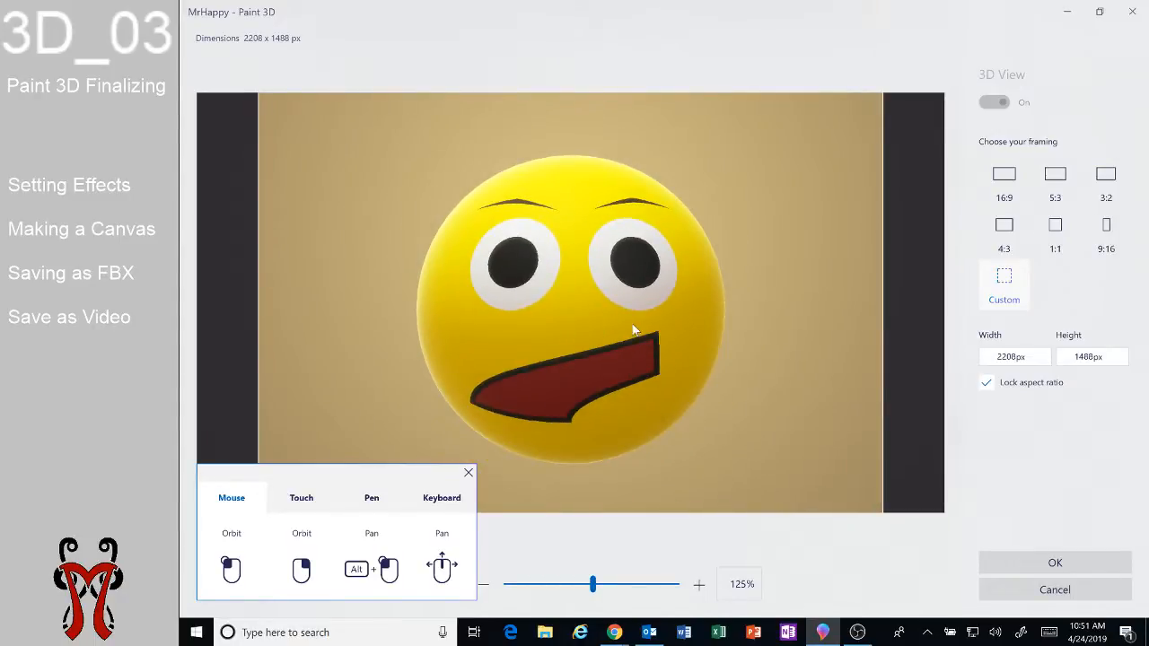
pyautogui.moveTo(634, 330); pyautogui.dragTo(521, 354)
pyautogui.scroll(-2, 575, 285)
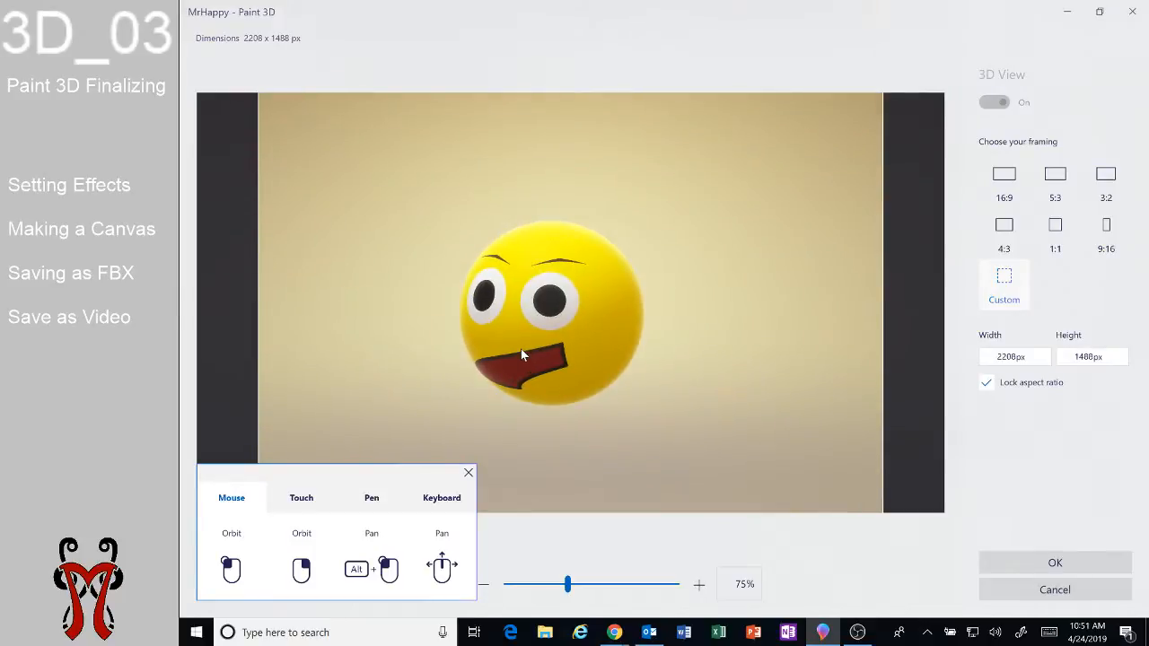
pyautogui.click(1006, 182)
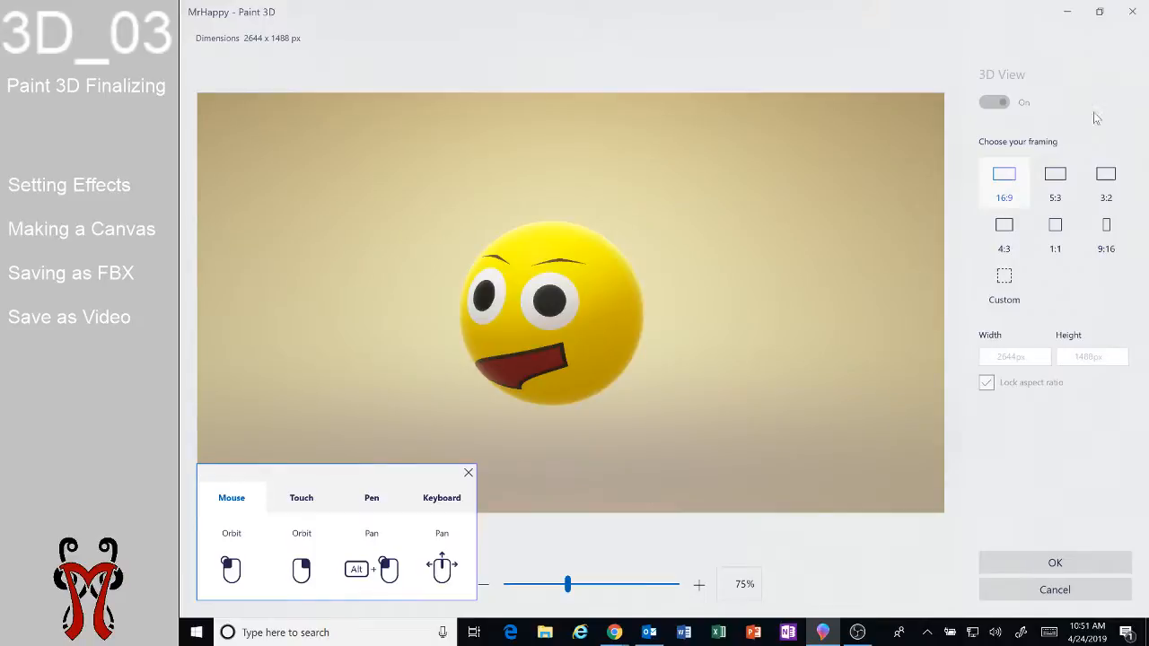
pyautogui.click(1042, 562)
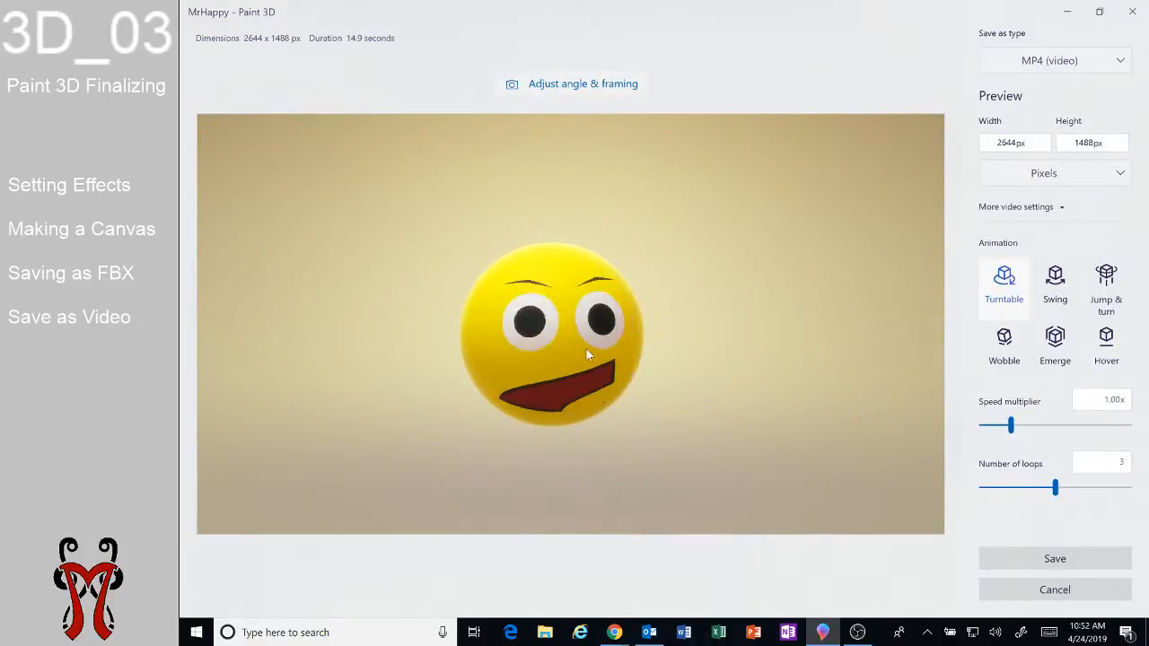
# Choose the Swing animation for the video.
pyautogui.click(1056, 296)
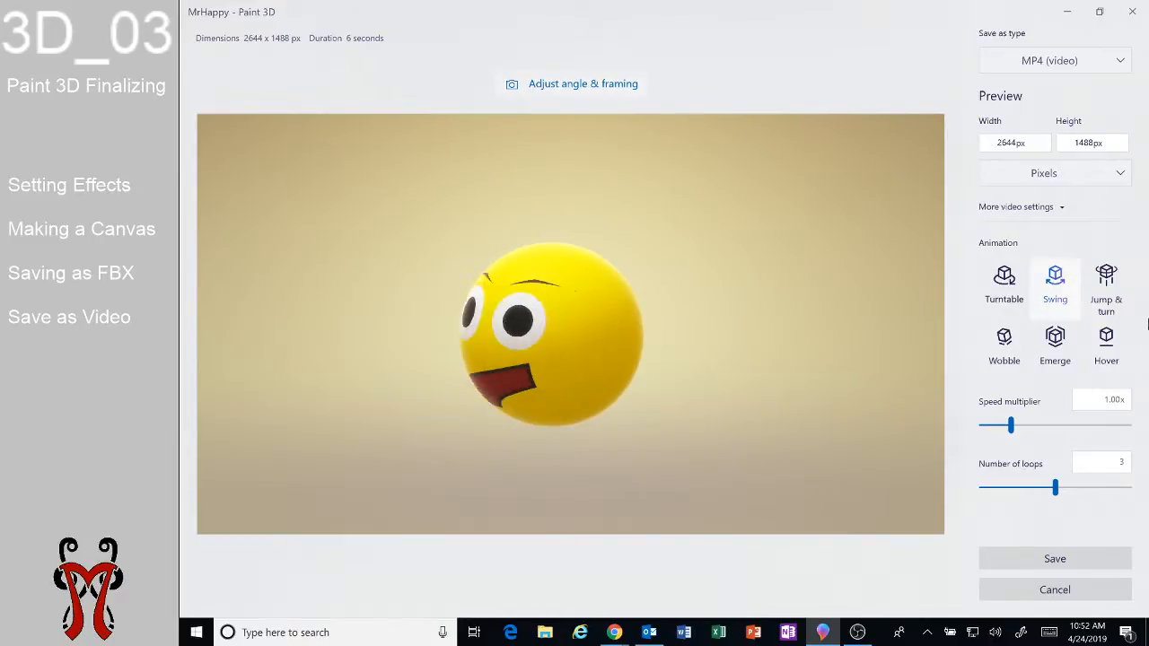
# Preview the other video animations and choose Hover for the video.
pyautogui.click(1105, 285)
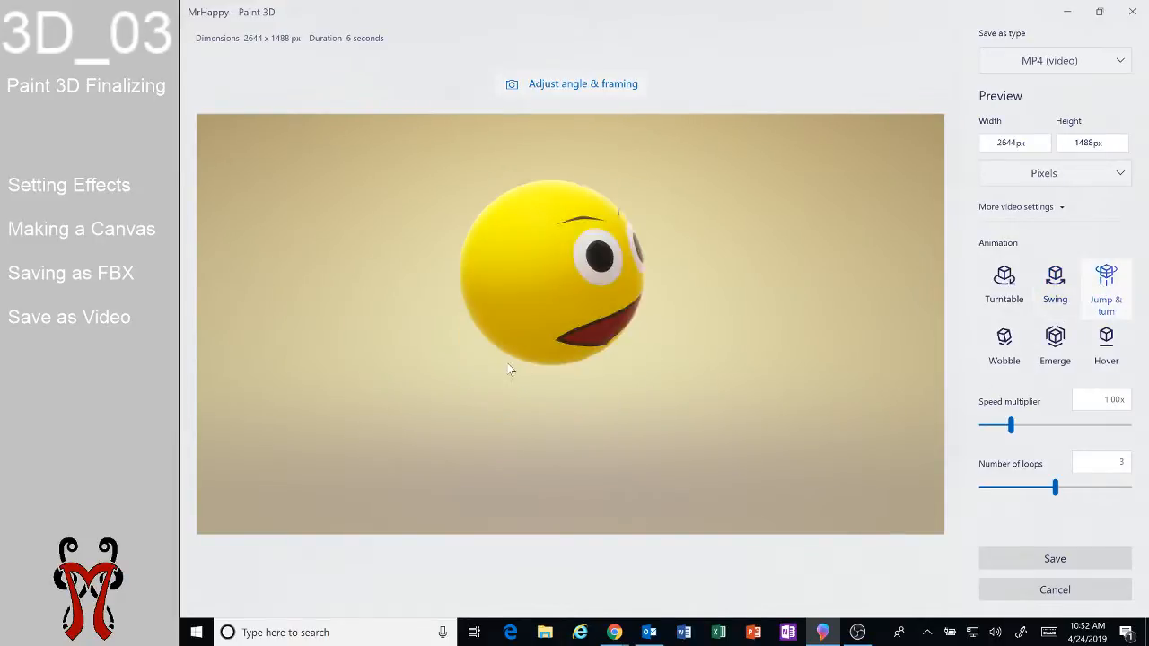
pyautogui.click(993, 355)
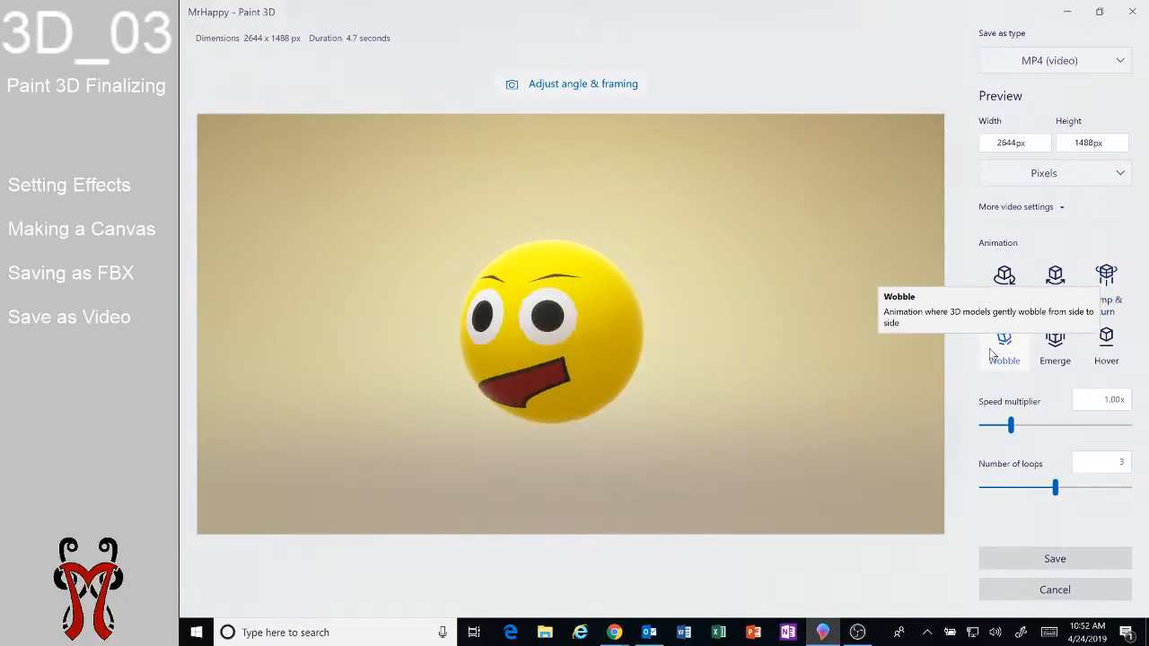
pyautogui.click(1055, 350)
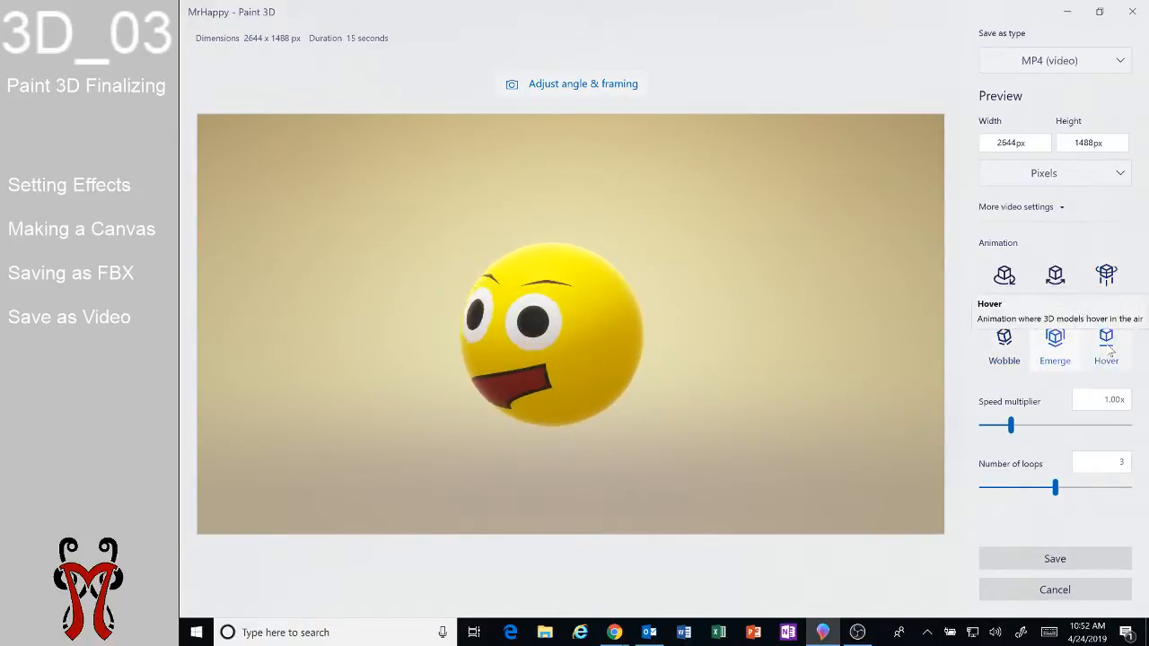
pyautogui.click(1107, 350)
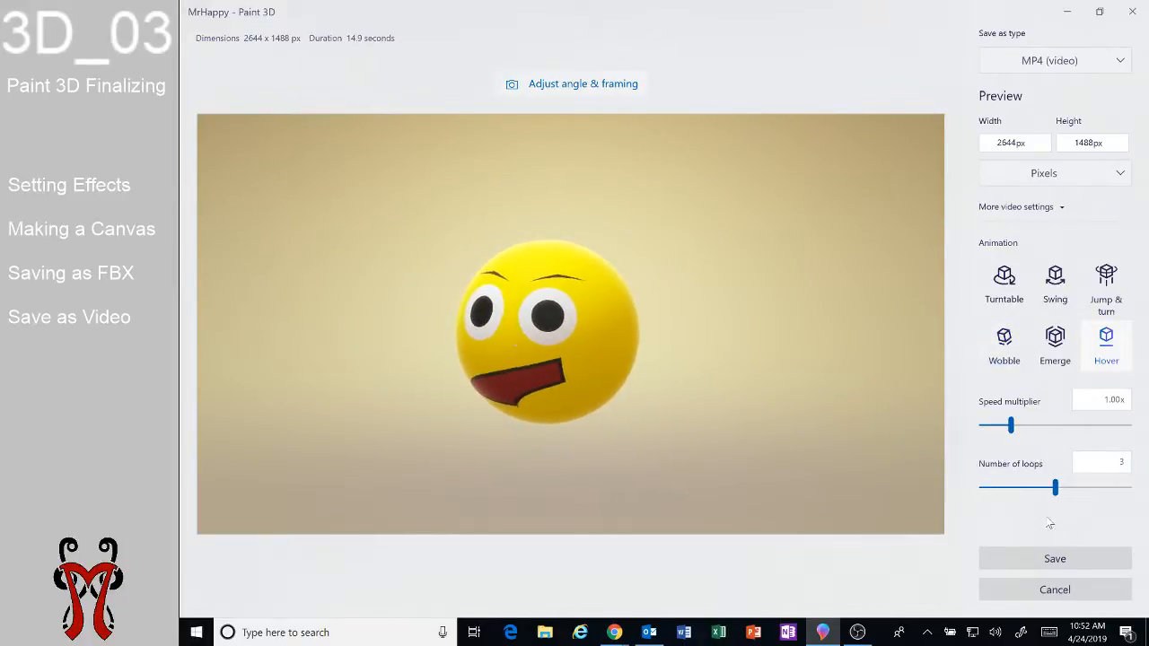
pyautogui.click(1054, 560)
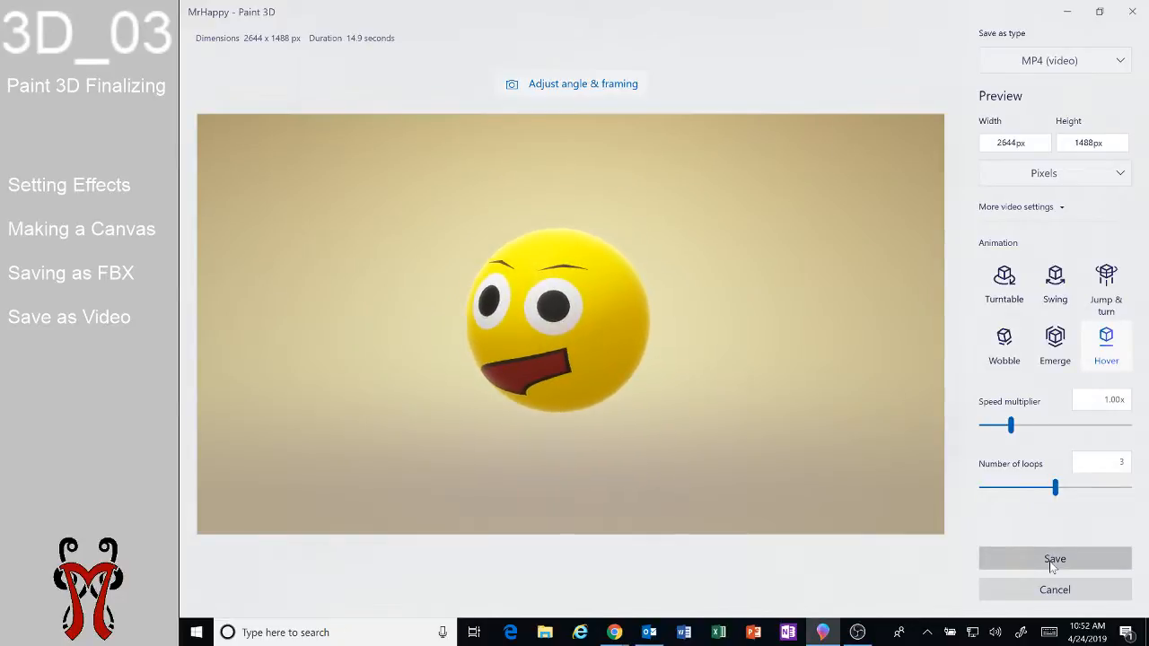
pyautogui.click(1054, 561)
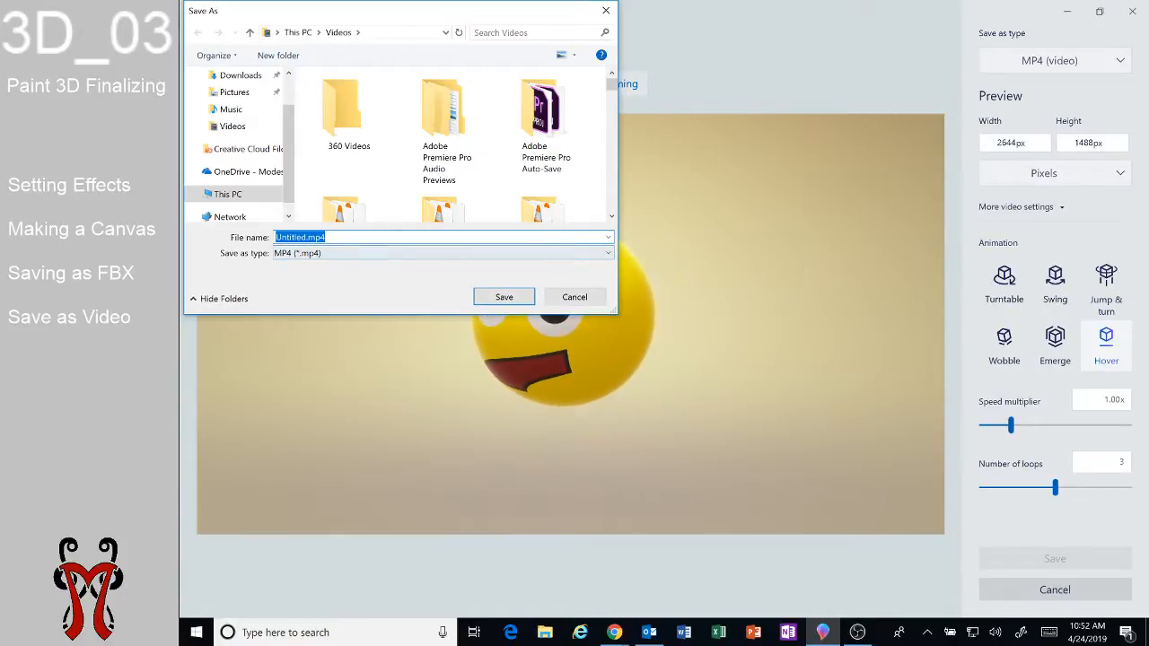
pyautogui.click(569, 298)
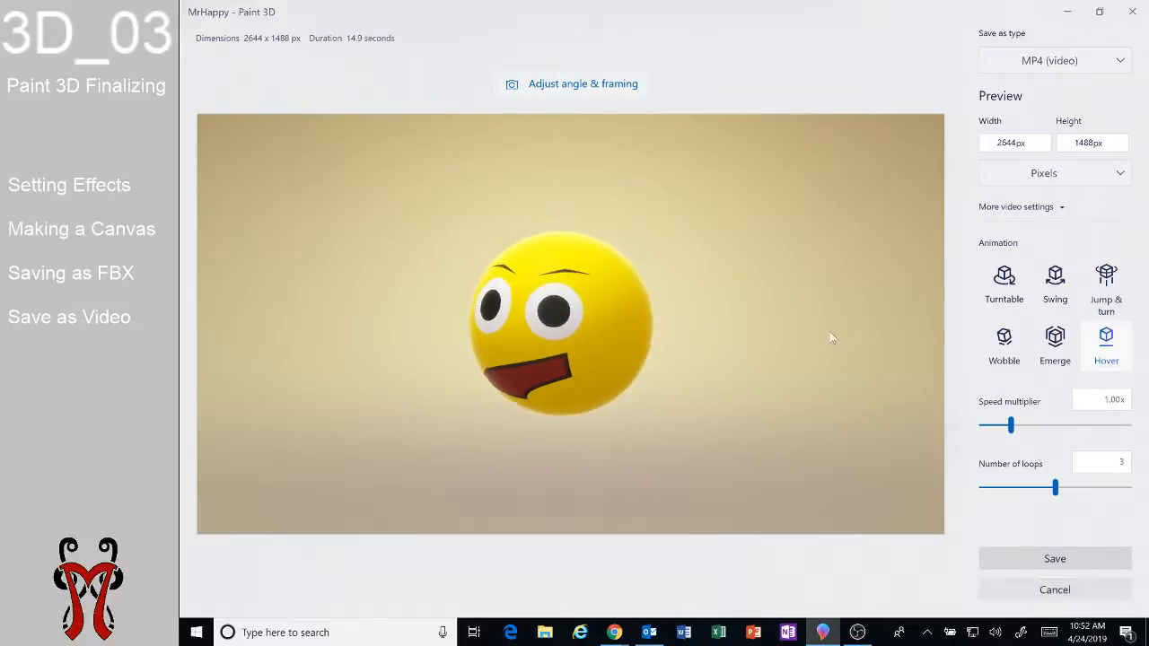
pyautogui.press('Escape')
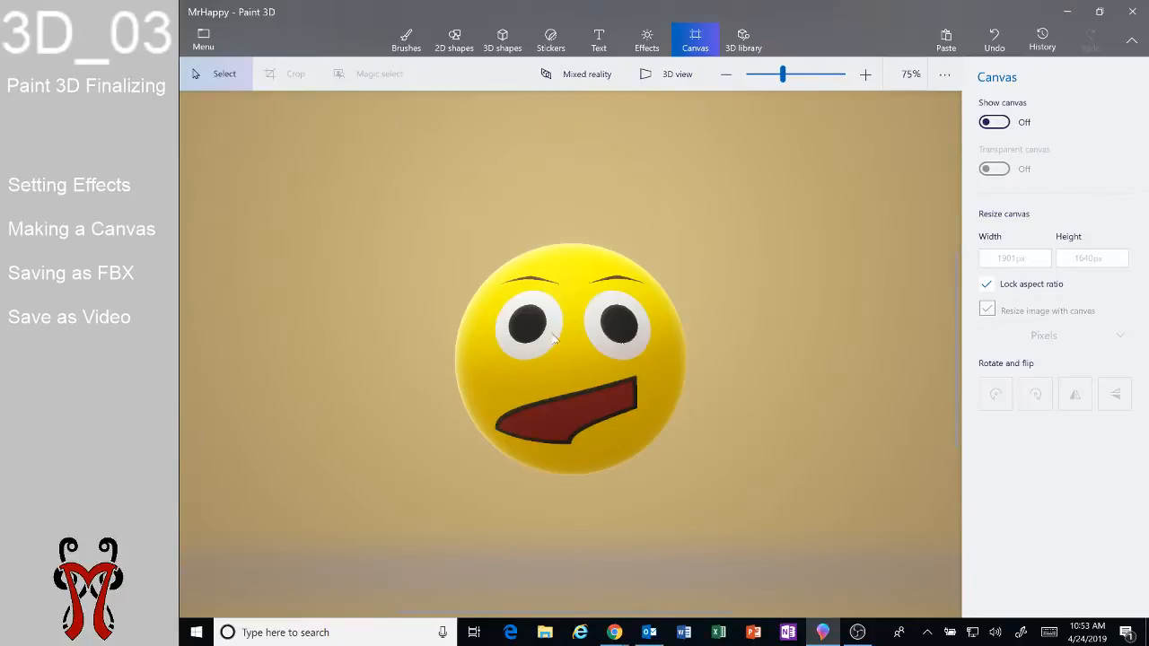
# Save a copy of the scene as a 3D model in FBX format named MrHappy.fbx.
pyautogui.click(212, 50)
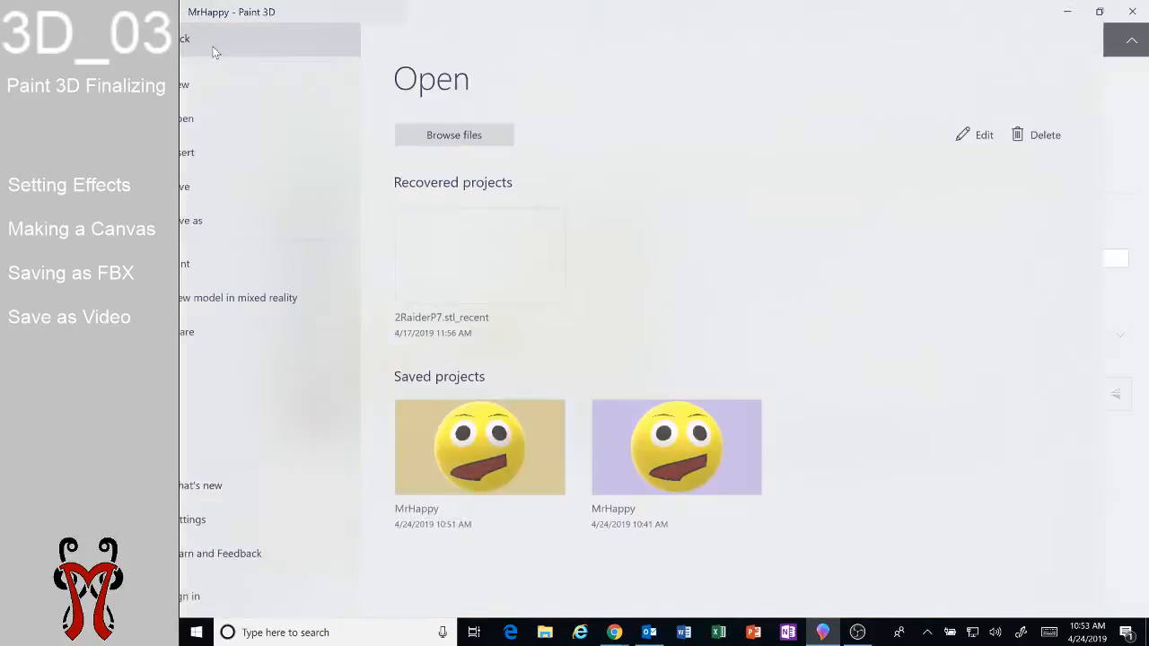
pyautogui.click(240, 221)
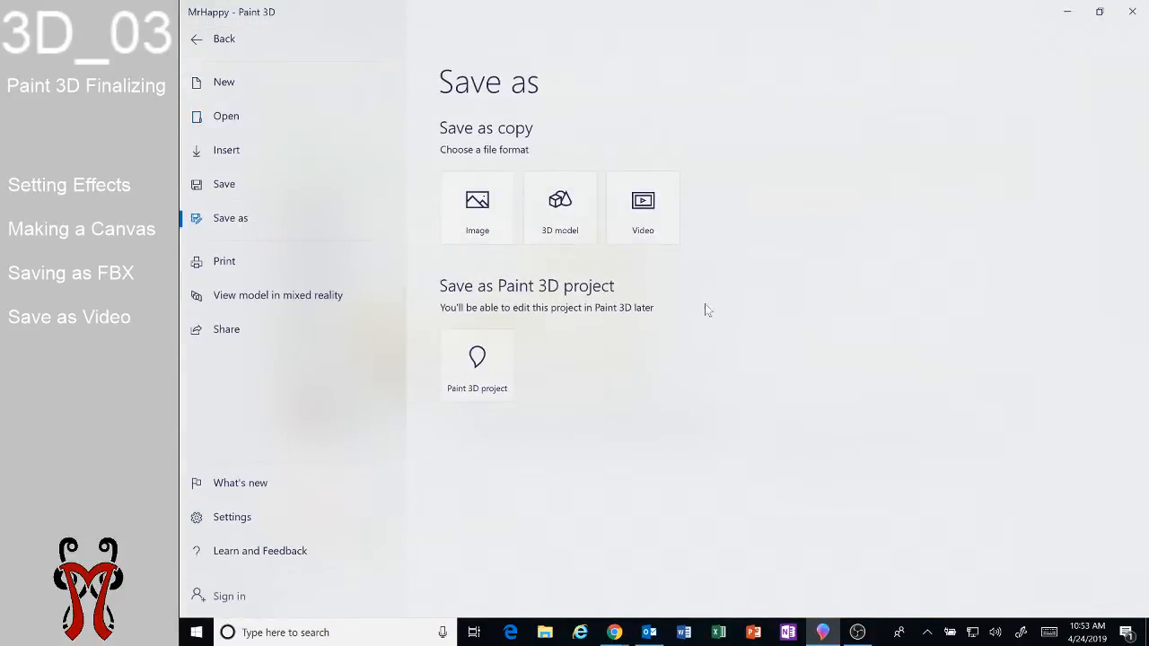
pyautogui.click(569, 230)
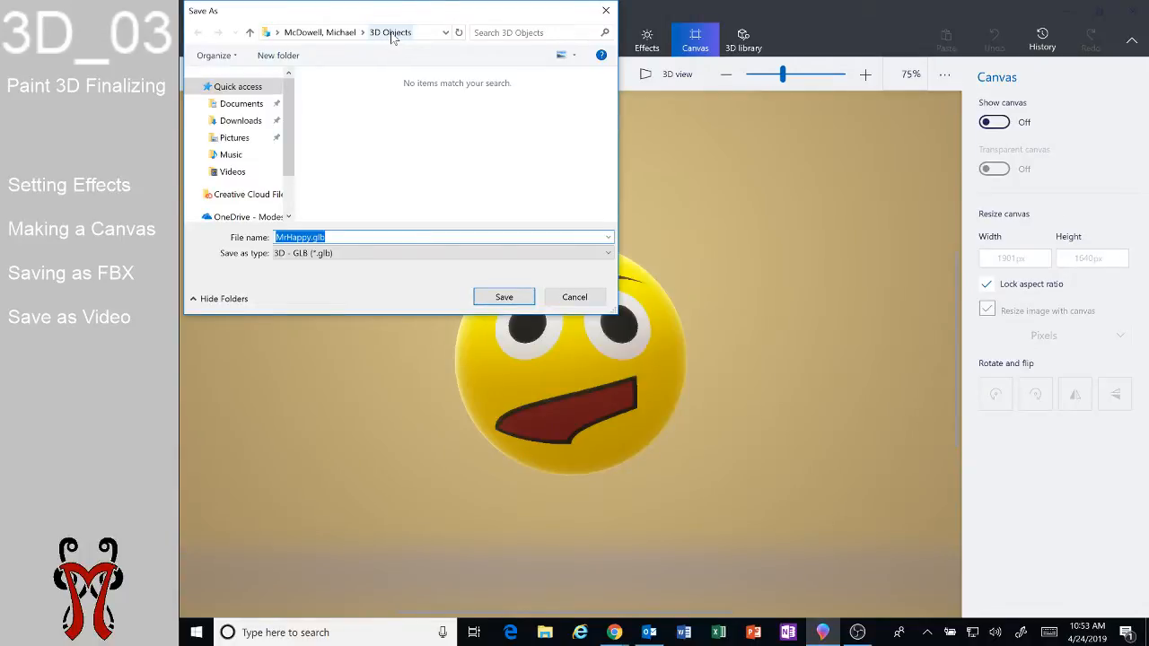
pyautogui.click(306, 254)
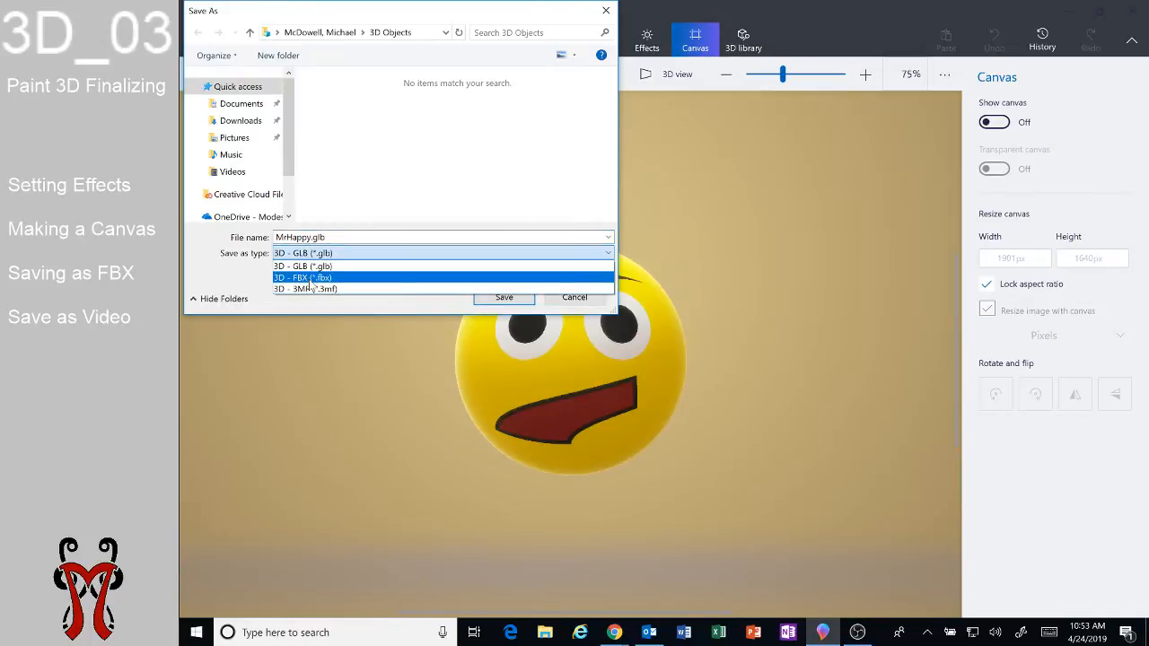
pyautogui.click(311, 278)
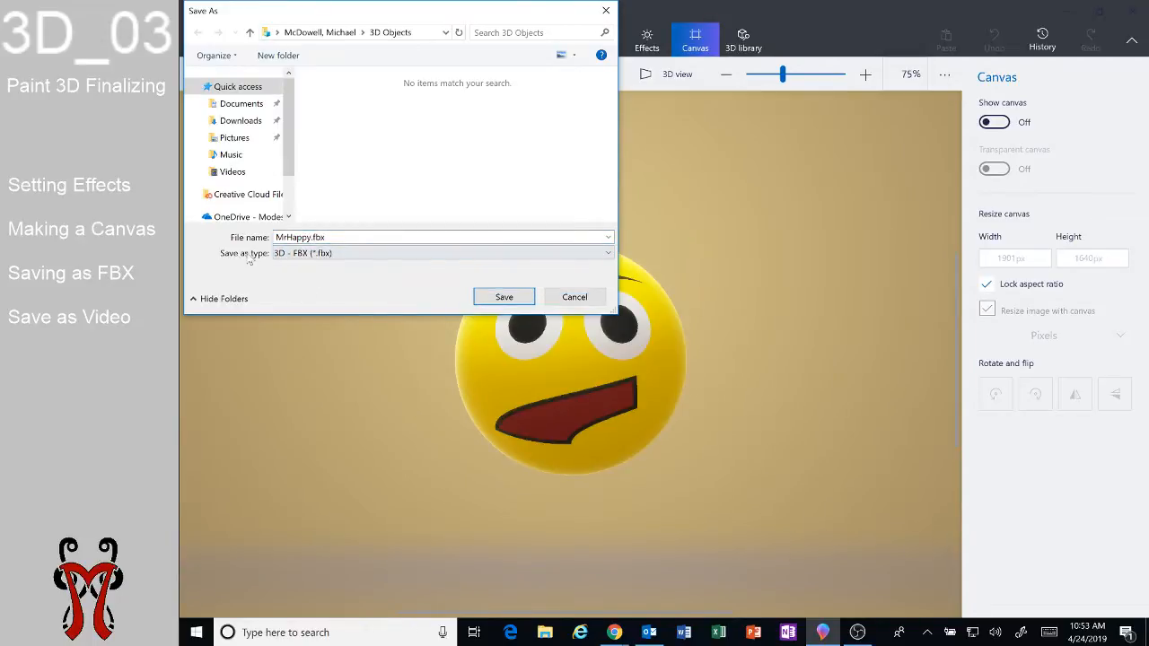
pyautogui.click(302, 255)
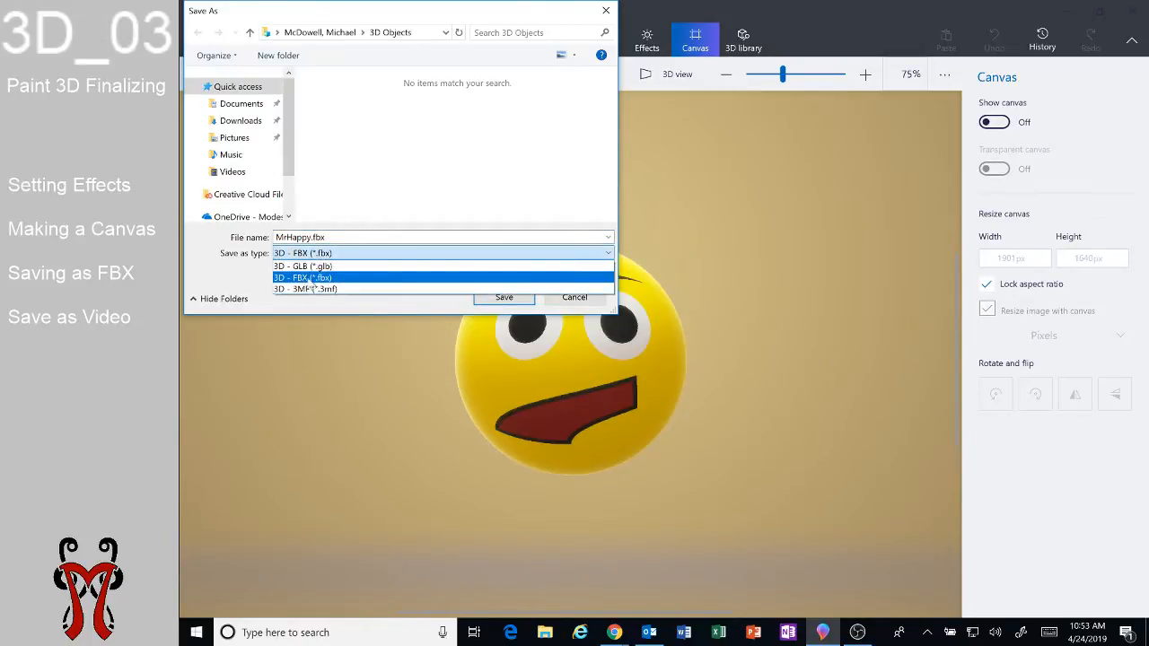
pyautogui.click(309, 280)
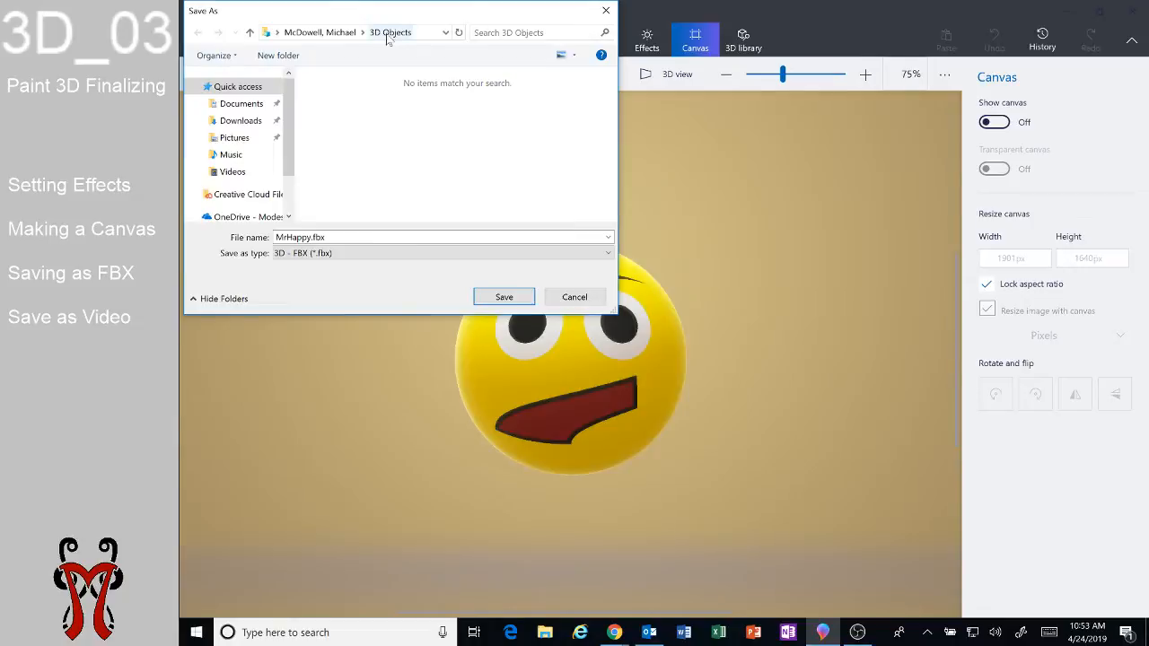
pyautogui.click(548, 633)
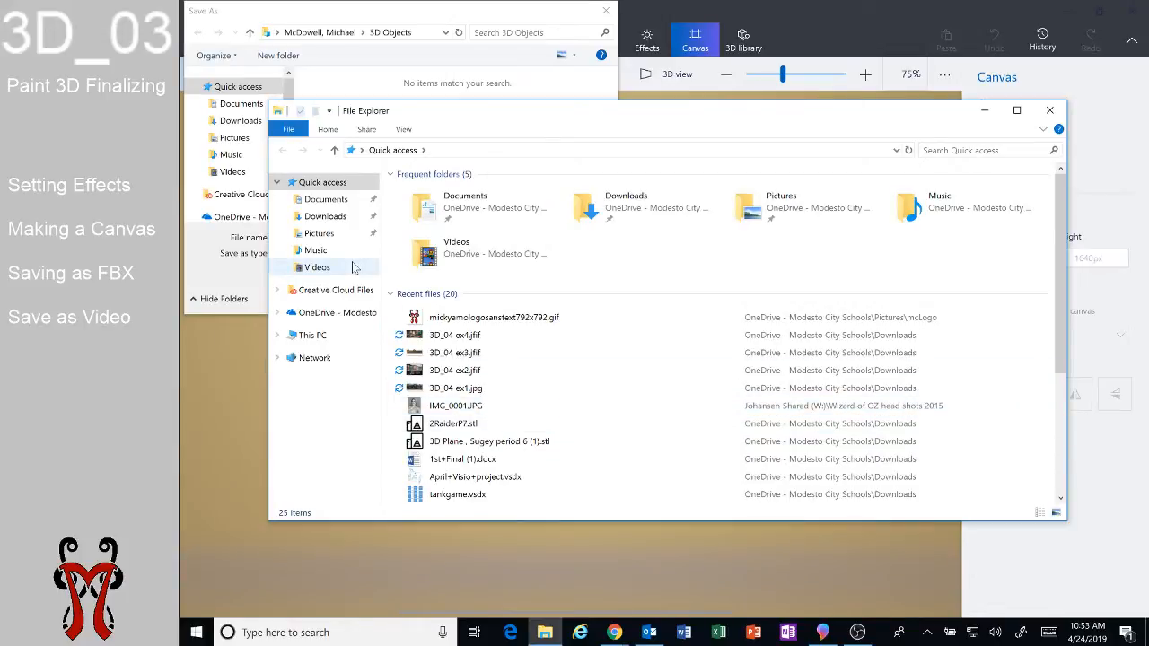
pyautogui.click(414, 16)
pyautogui.click(519, 302)
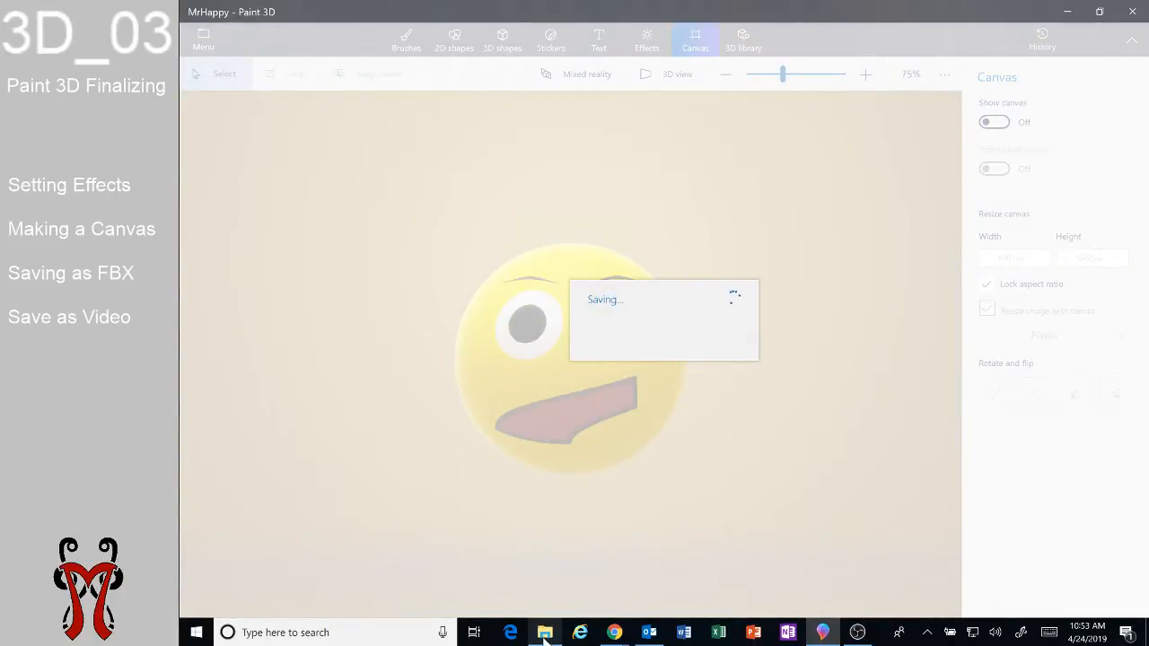
# Open MrHappy.fbx from the 3D Objects folder in This PC in Paint 3D.
pyautogui.click(544, 634)
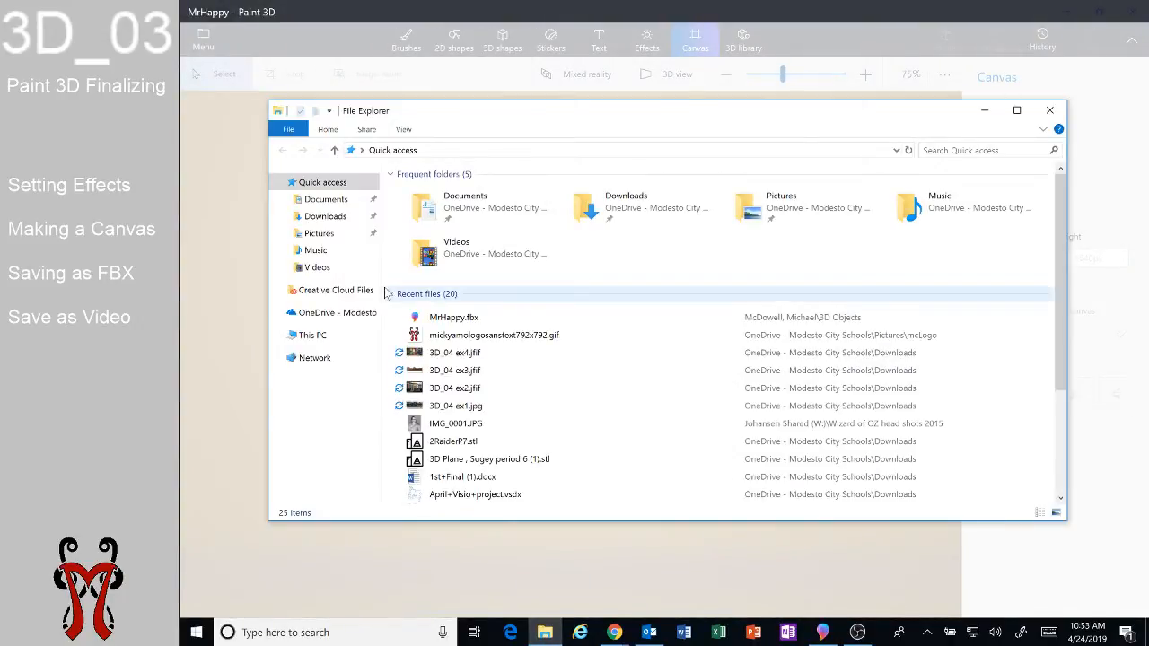
pyautogui.click(310, 335)
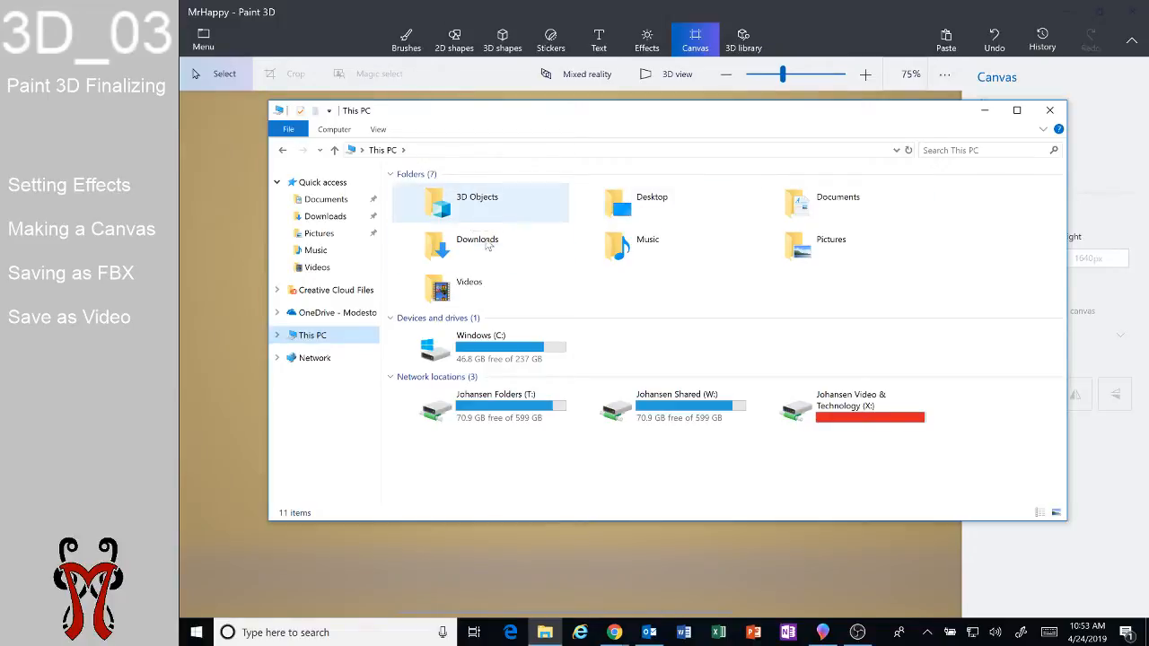
pyautogui.doubleClick(503, 206)
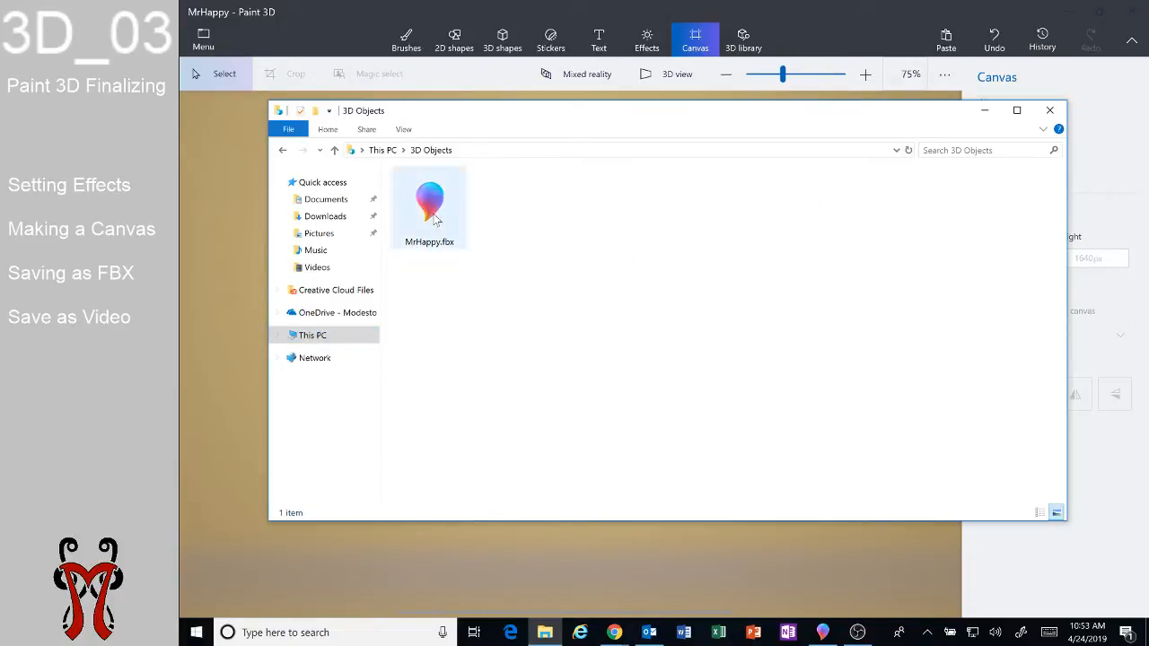
pyautogui.click(452, 220)
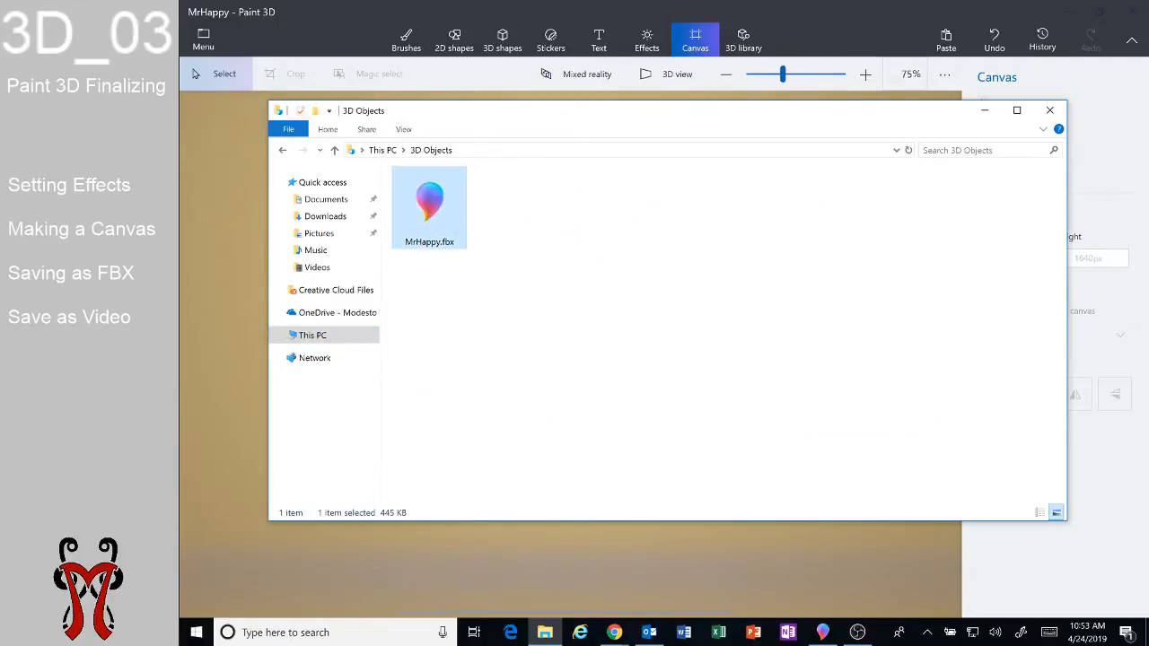
pyautogui.click(904, 14)
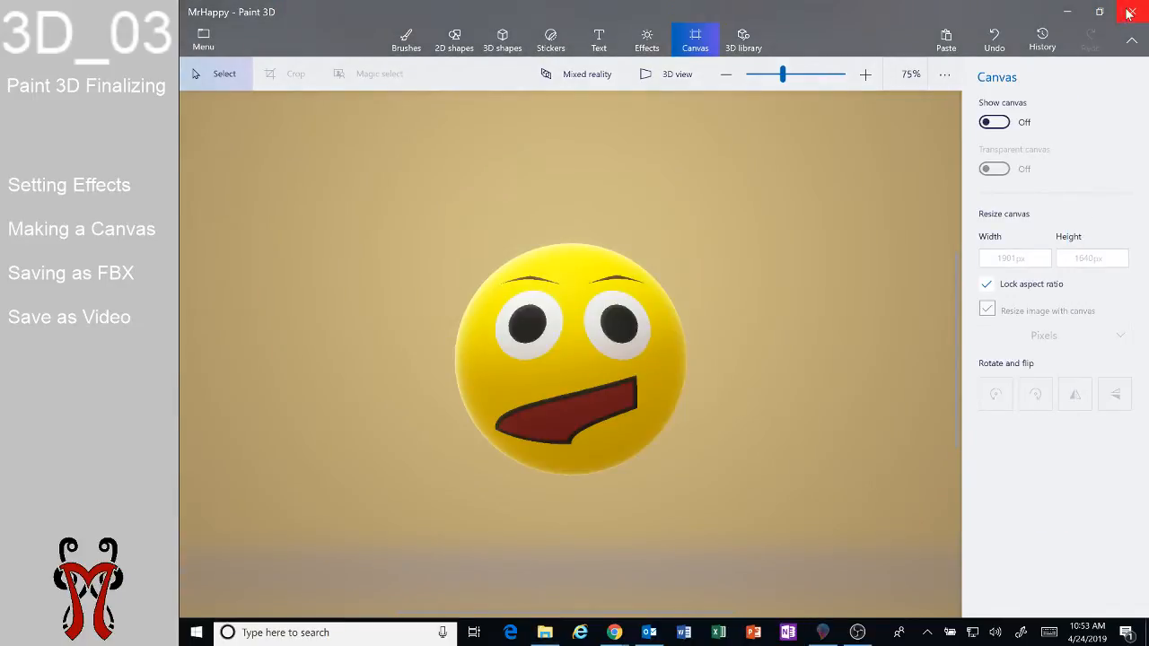
pyautogui.click(1129, 13)
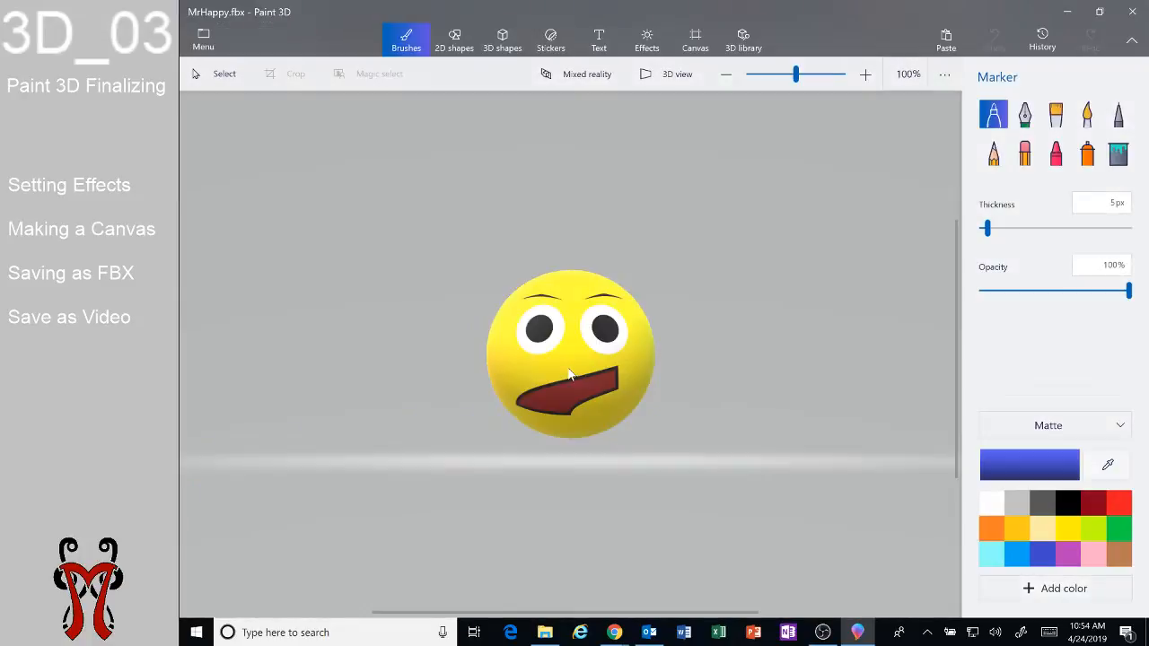
# Zoom in and out to inspect the opened FBX emoji model.
pyautogui.scroll(6, 567, 364)
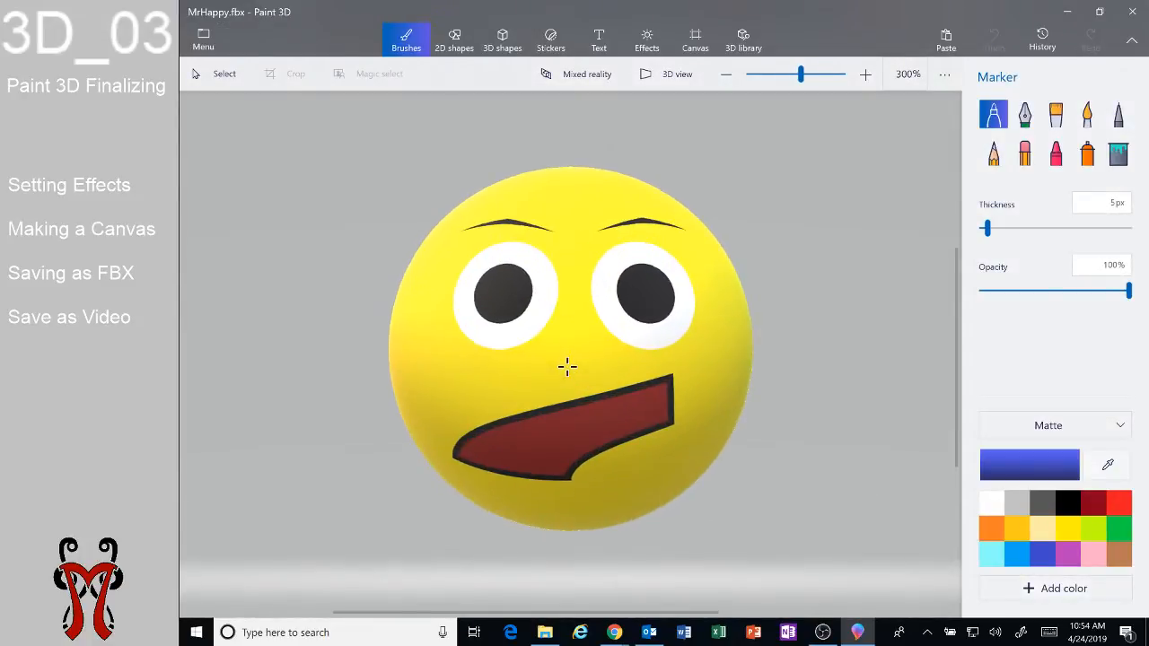
pyautogui.scroll(-2, 658, 364)
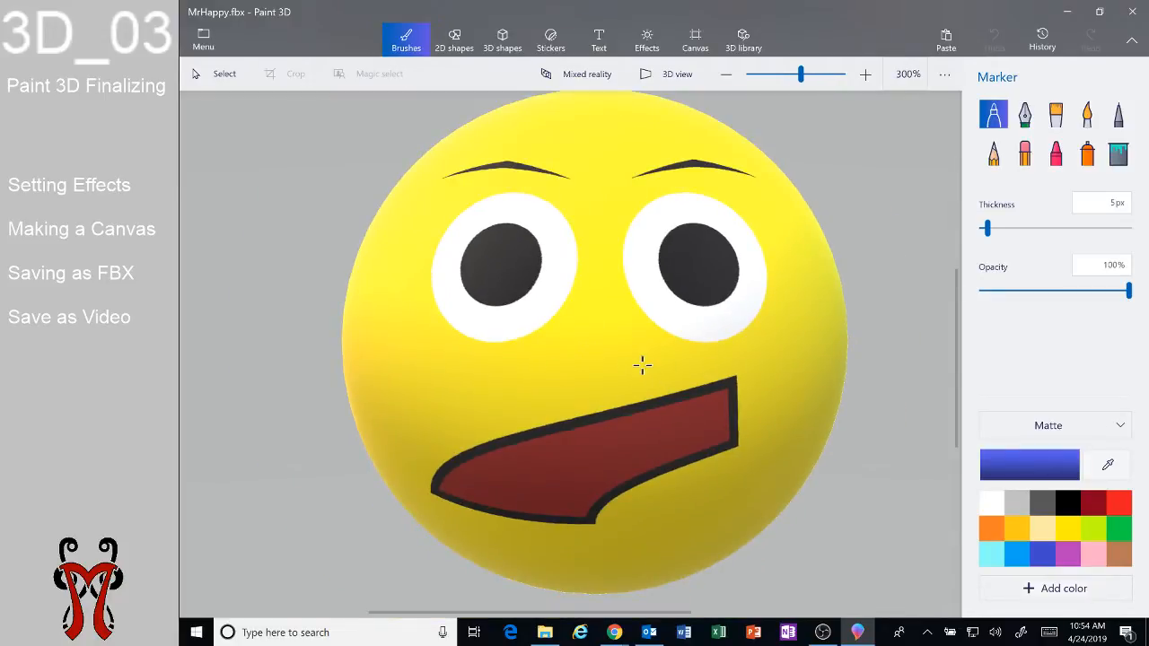
pyautogui.scroll(-2, 749, 578)
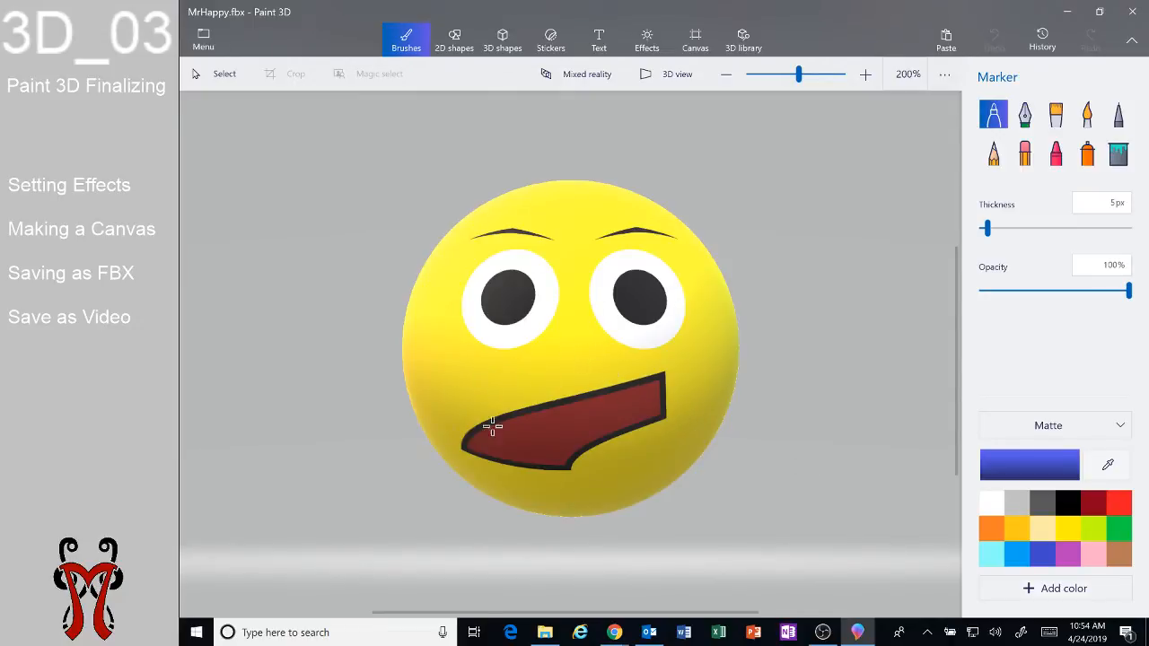
pyautogui.click(212, 44)
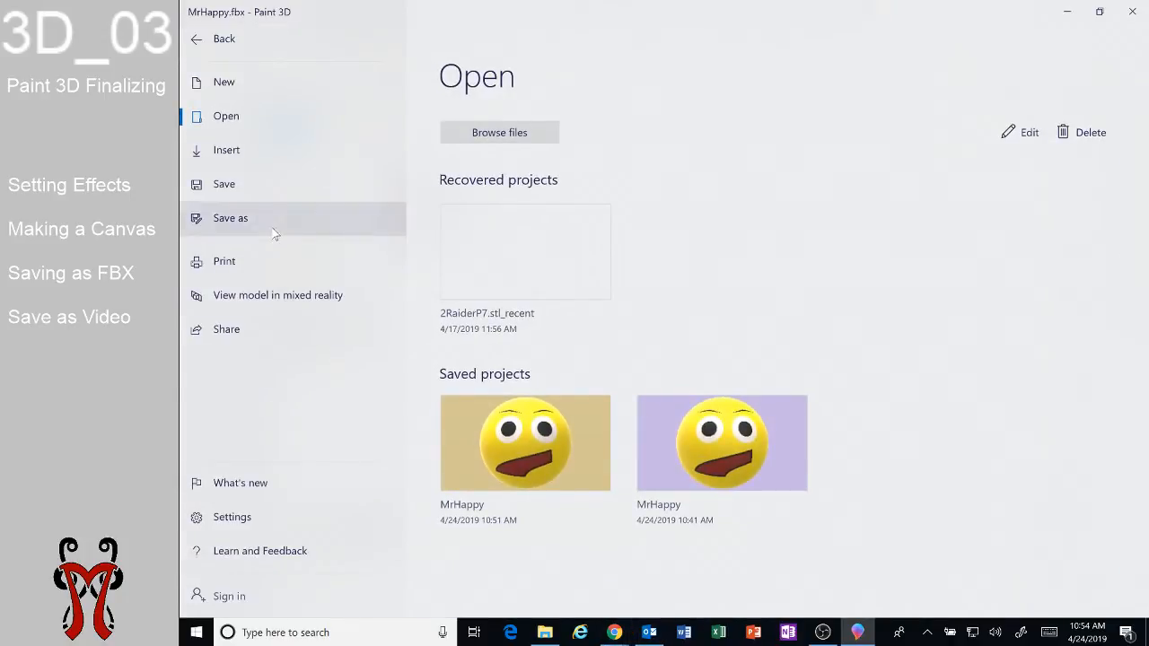
pyautogui.click(272, 225)
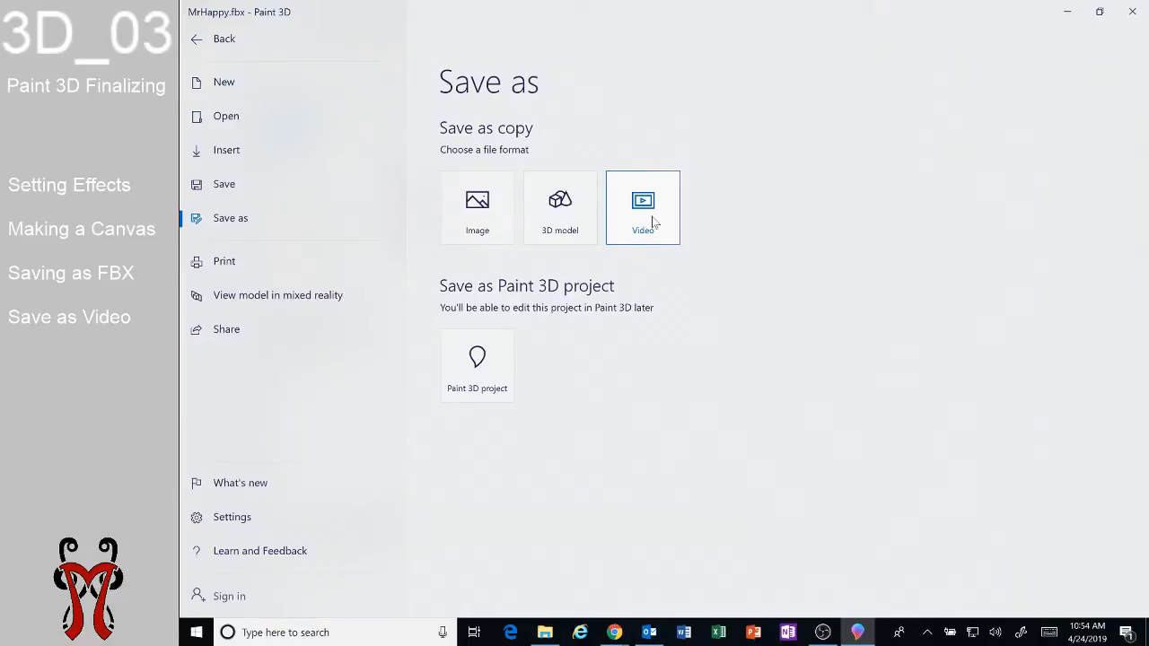
pyautogui.click(1068, 12)
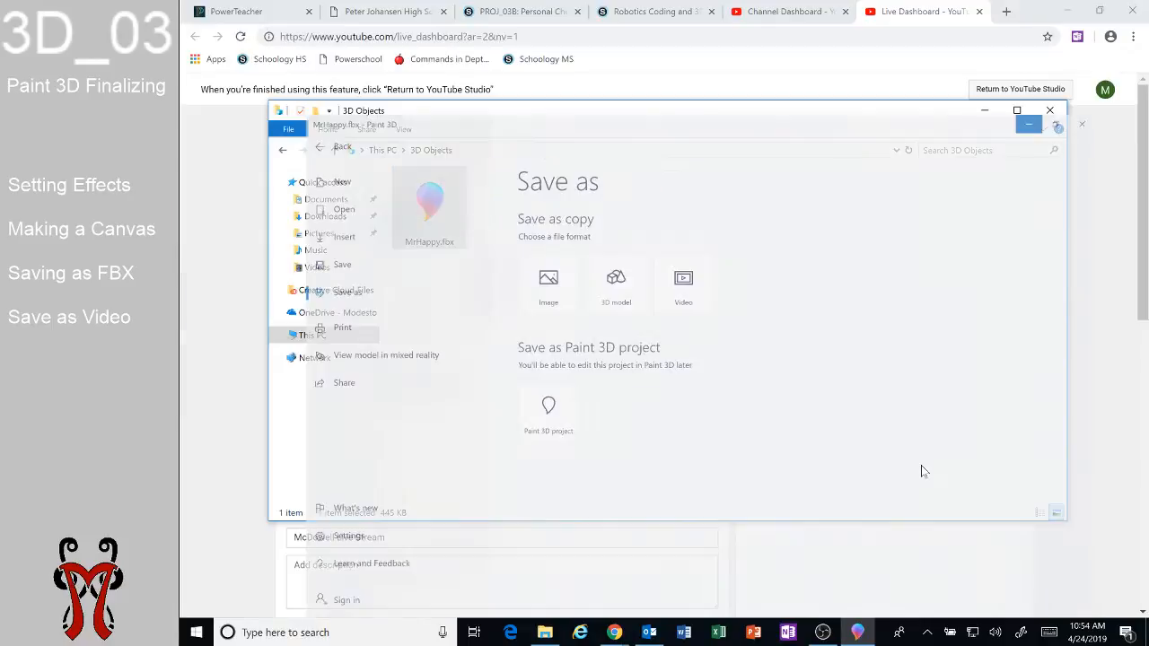
pyautogui.click(823, 632)
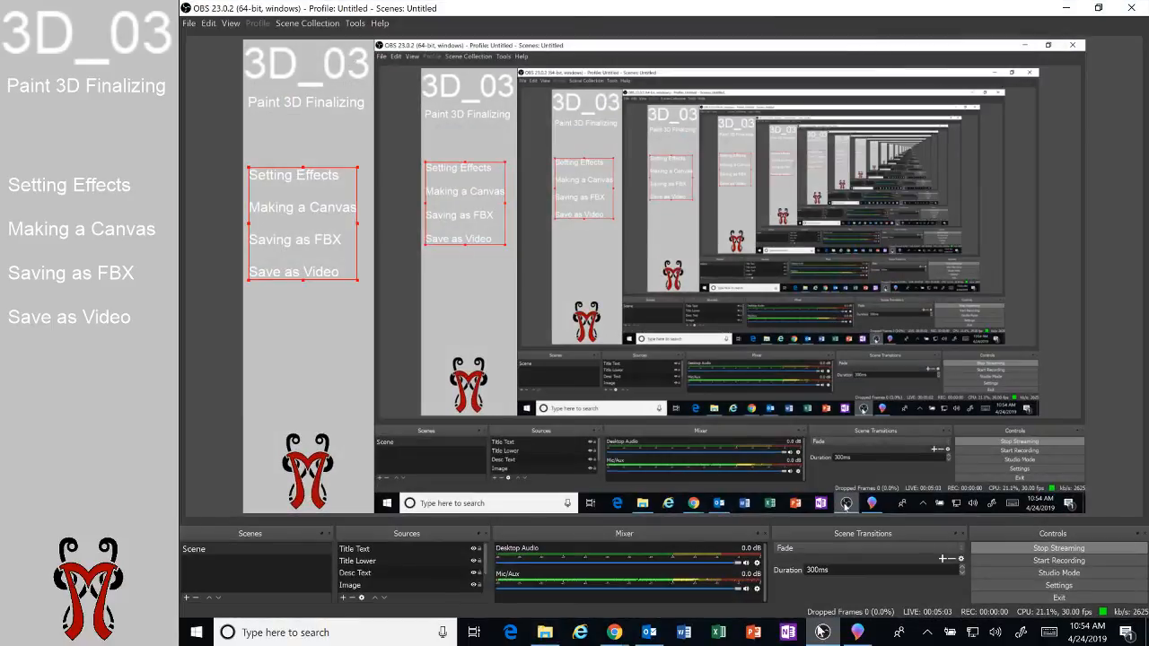